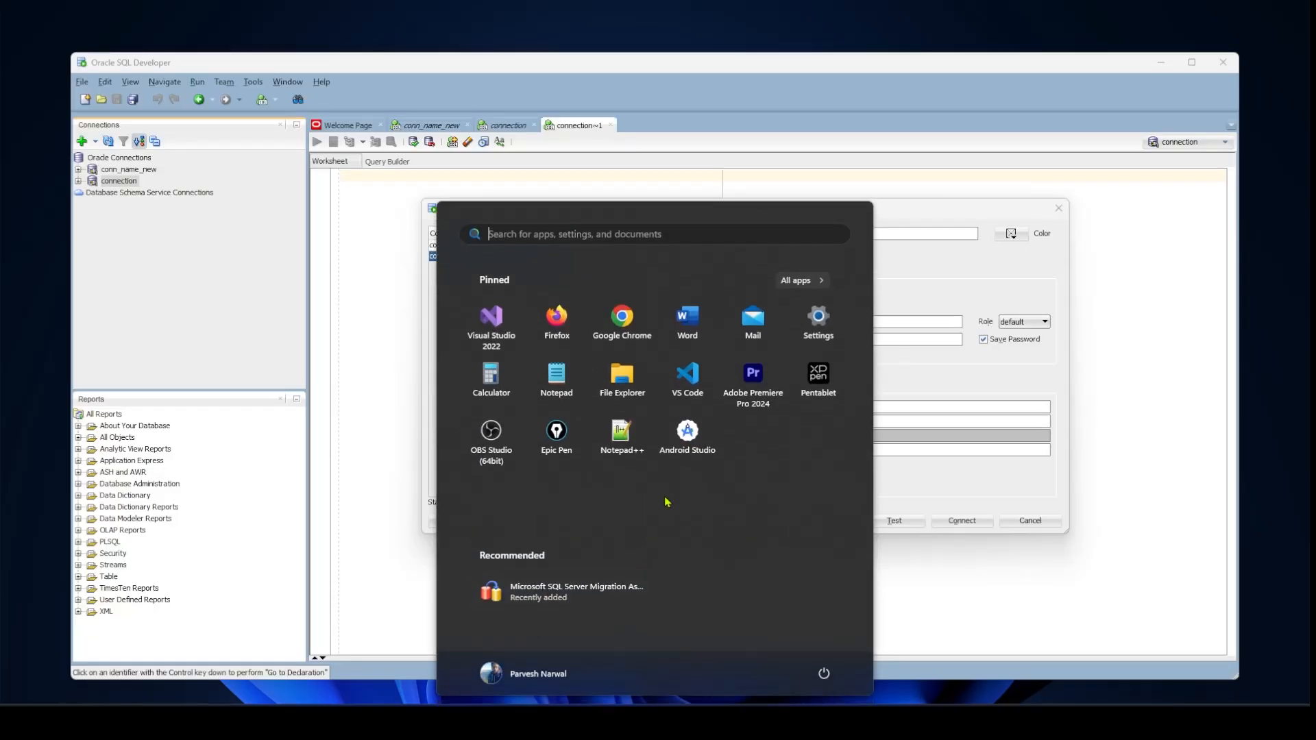
Find and launch SQL Server Migration Assistant for Oracle
type("ssma")
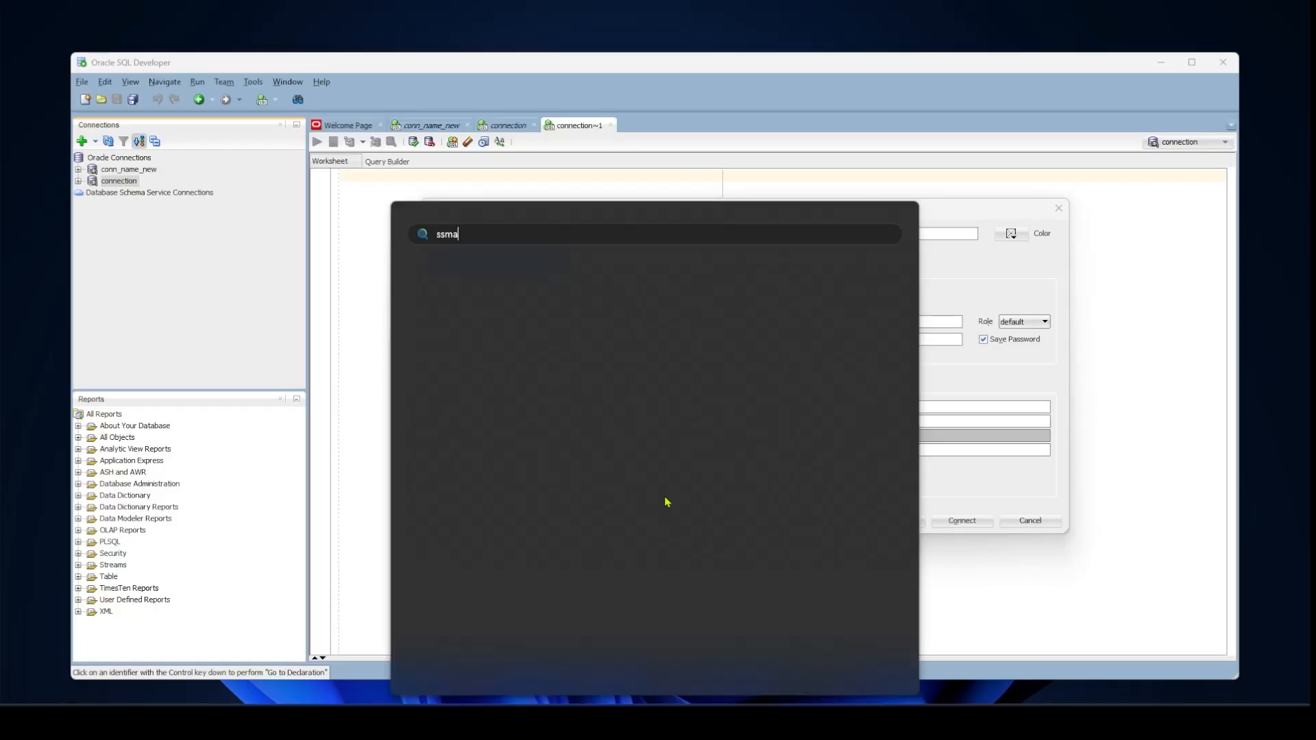
left_click(505, 352)
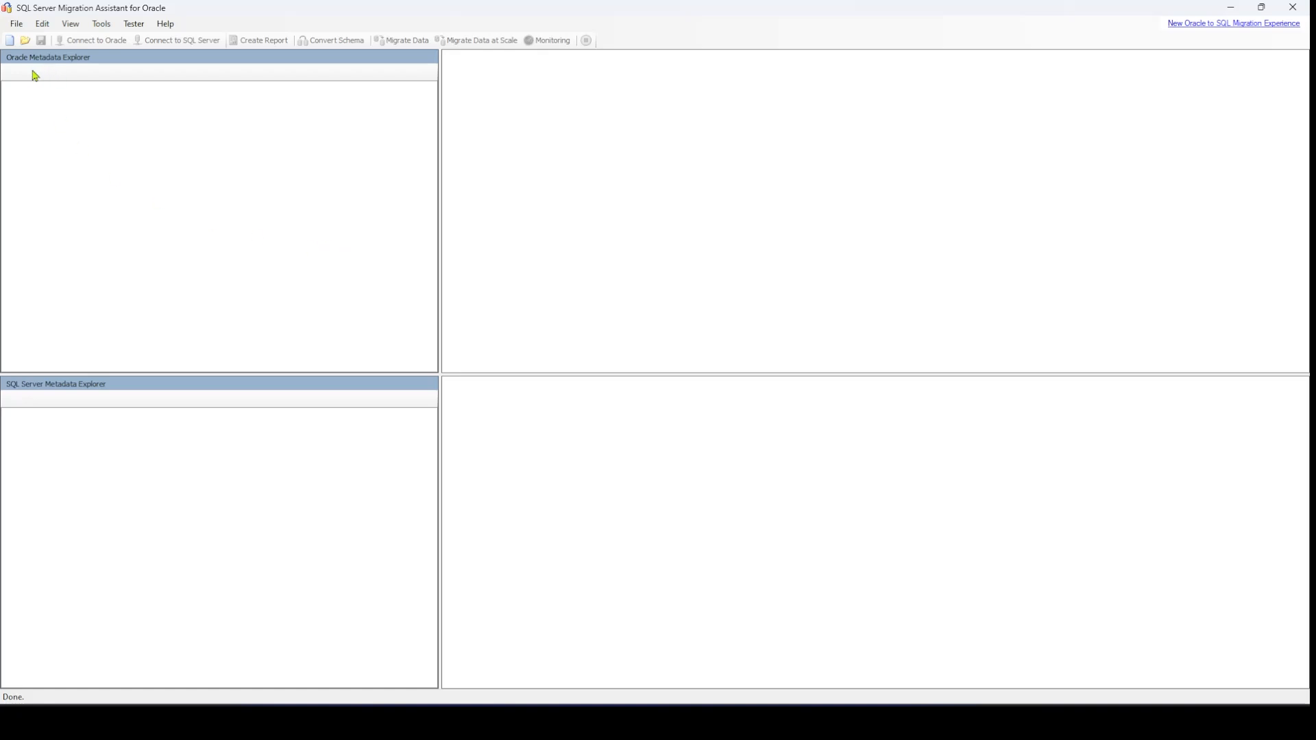
Create a new migration project named DemoTest that migrates to SQL Server 2017, keeping the default location
left_click(15, 24)
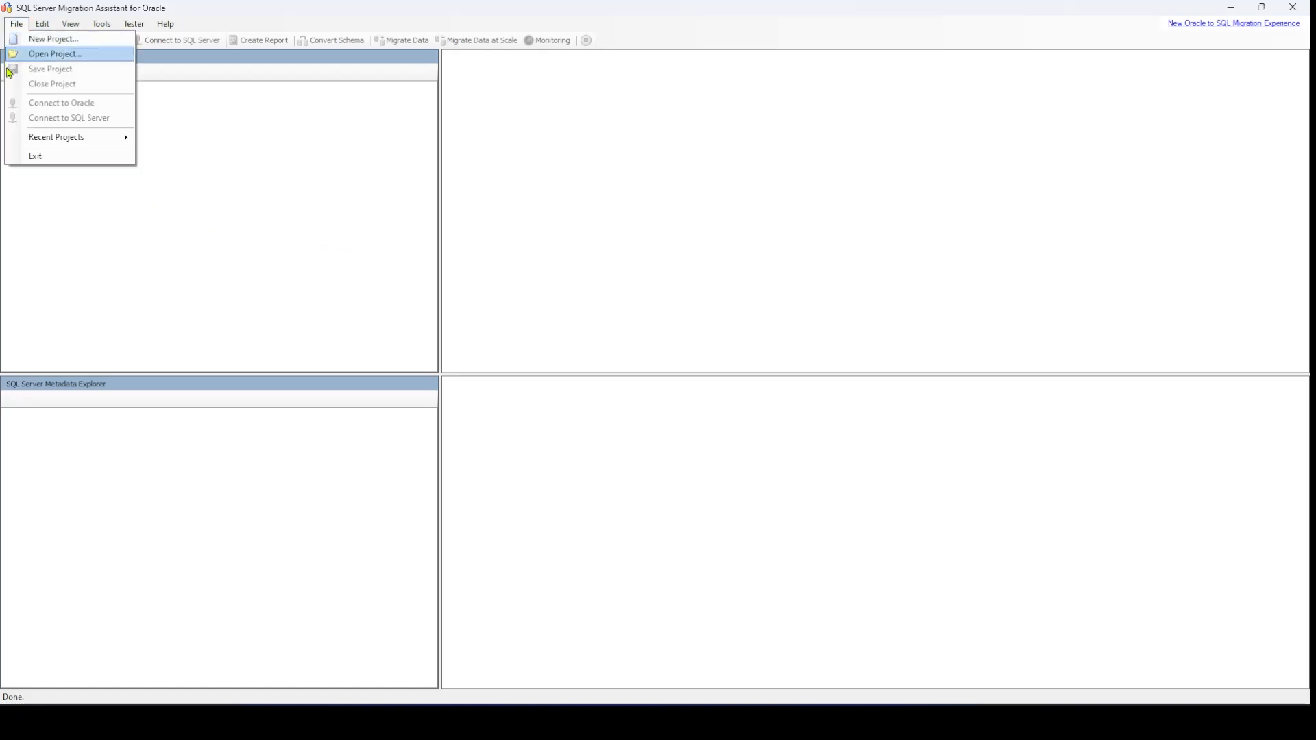
left_click(50, 41)
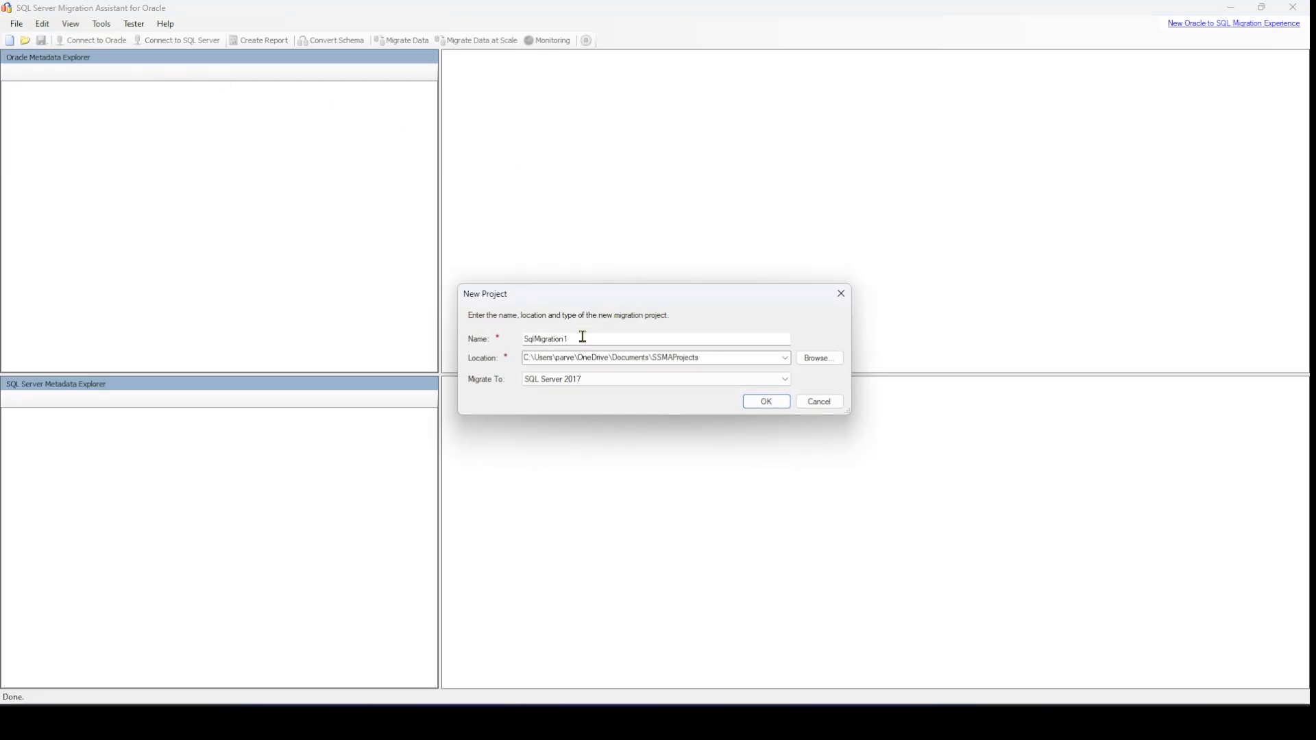
left_click_drag(583, 337, 509, 337)
type("d")
key("BackSpace")
type("DemoTest")
left_click(783, 381)
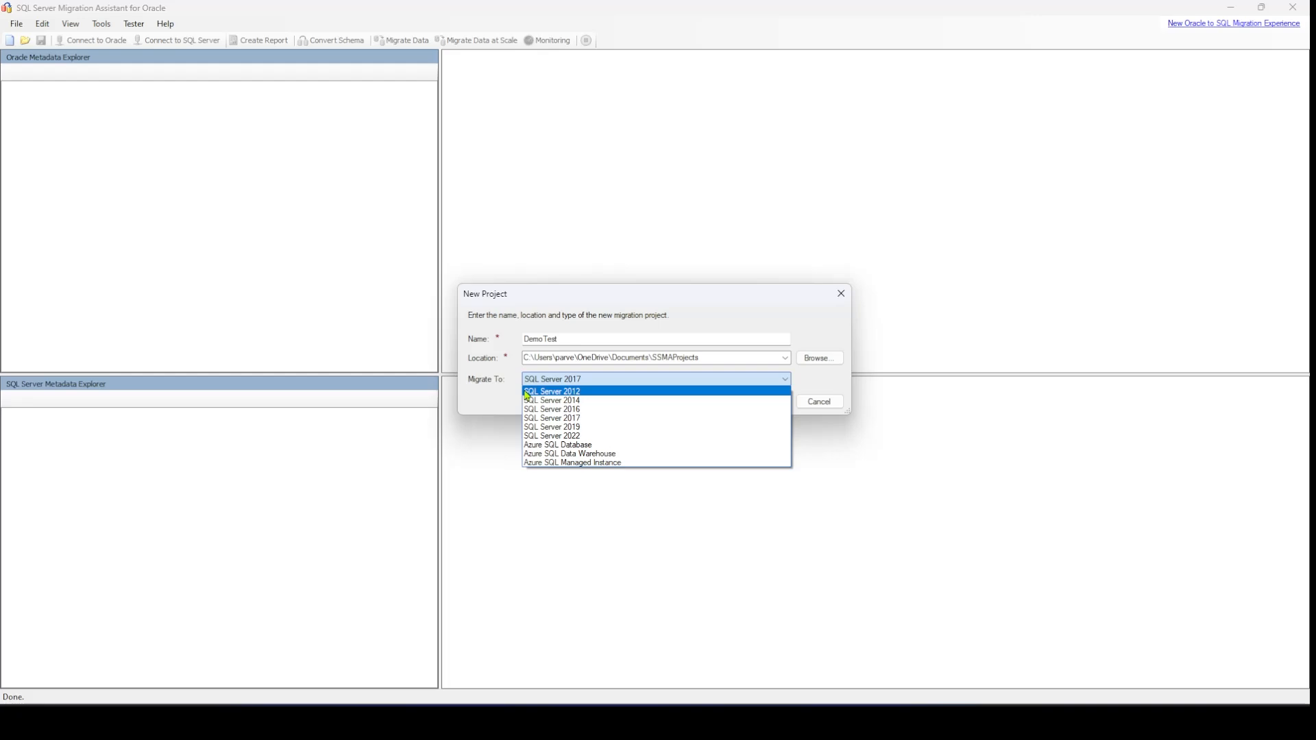
left_click(574, 419)
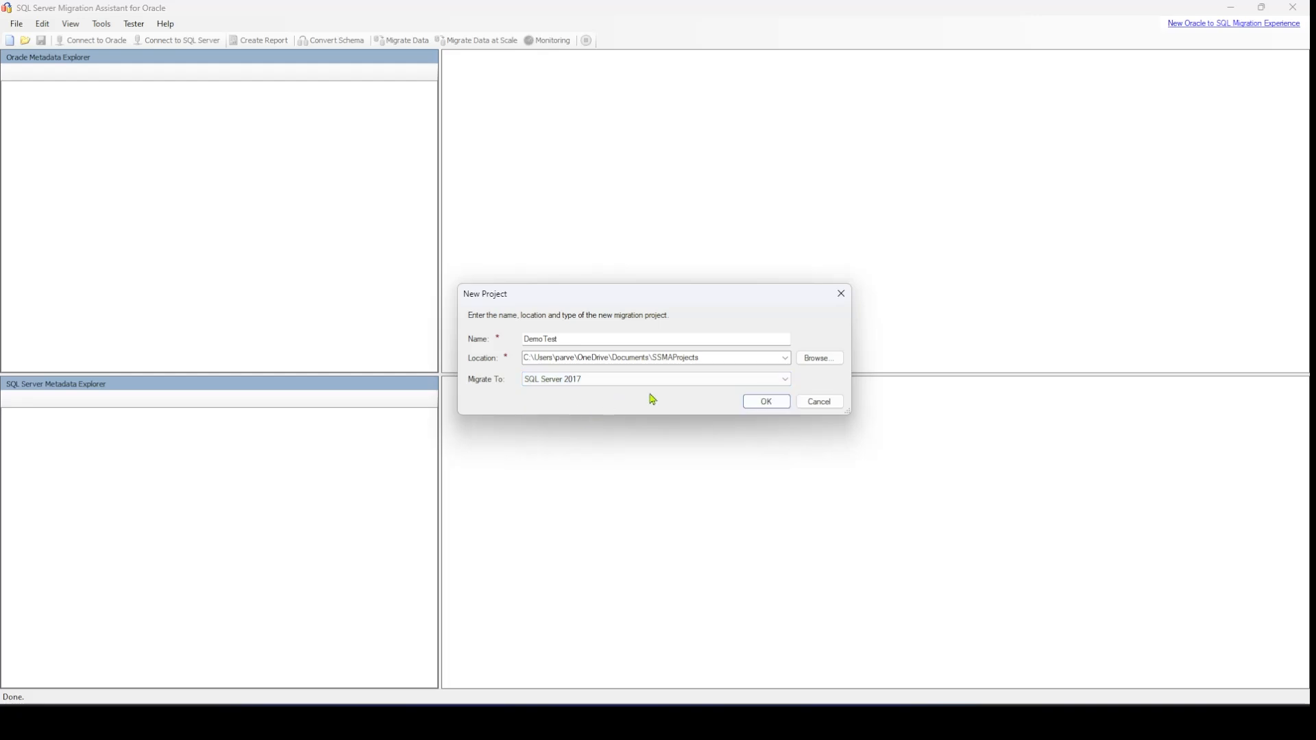
left_click(772, 405)
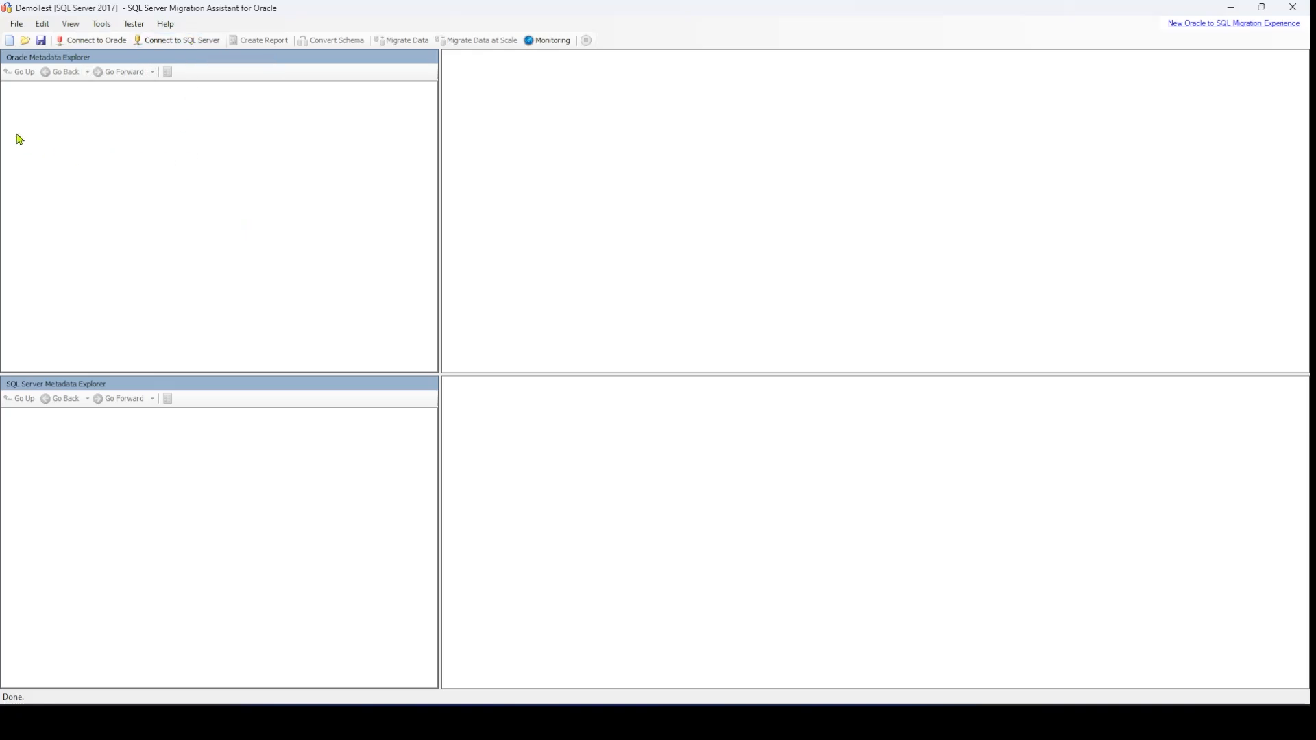
Begin a connection to Oracle with the OLEDB Provider and set its mode to Connection String mode
left_click(96, 41)
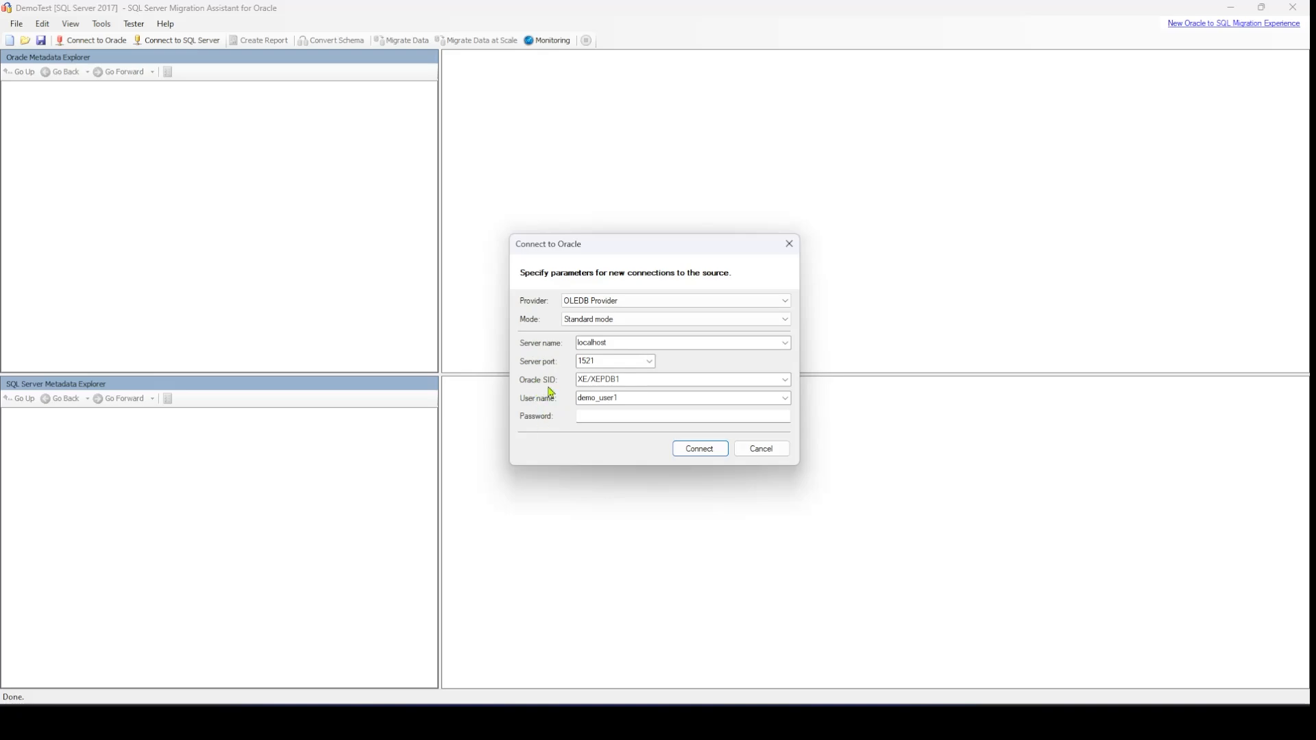
left_click(643, 323)
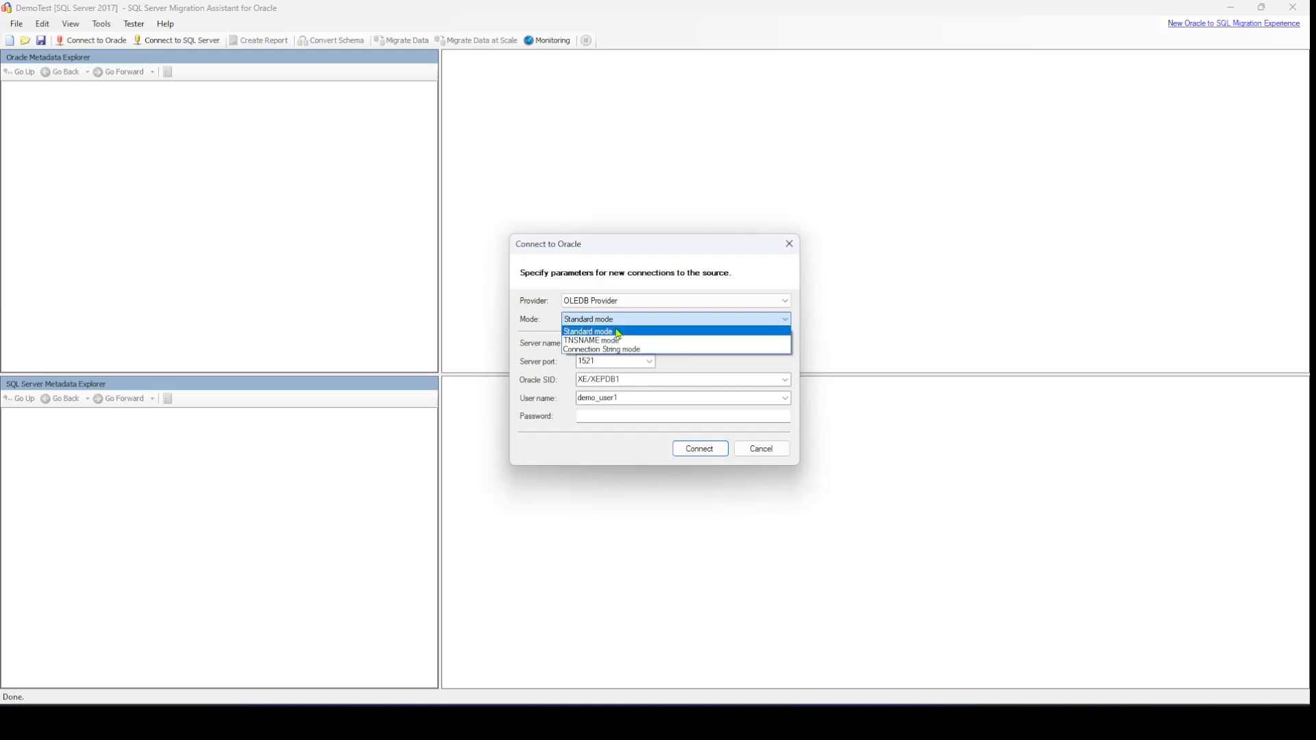
left_click(631, 351)
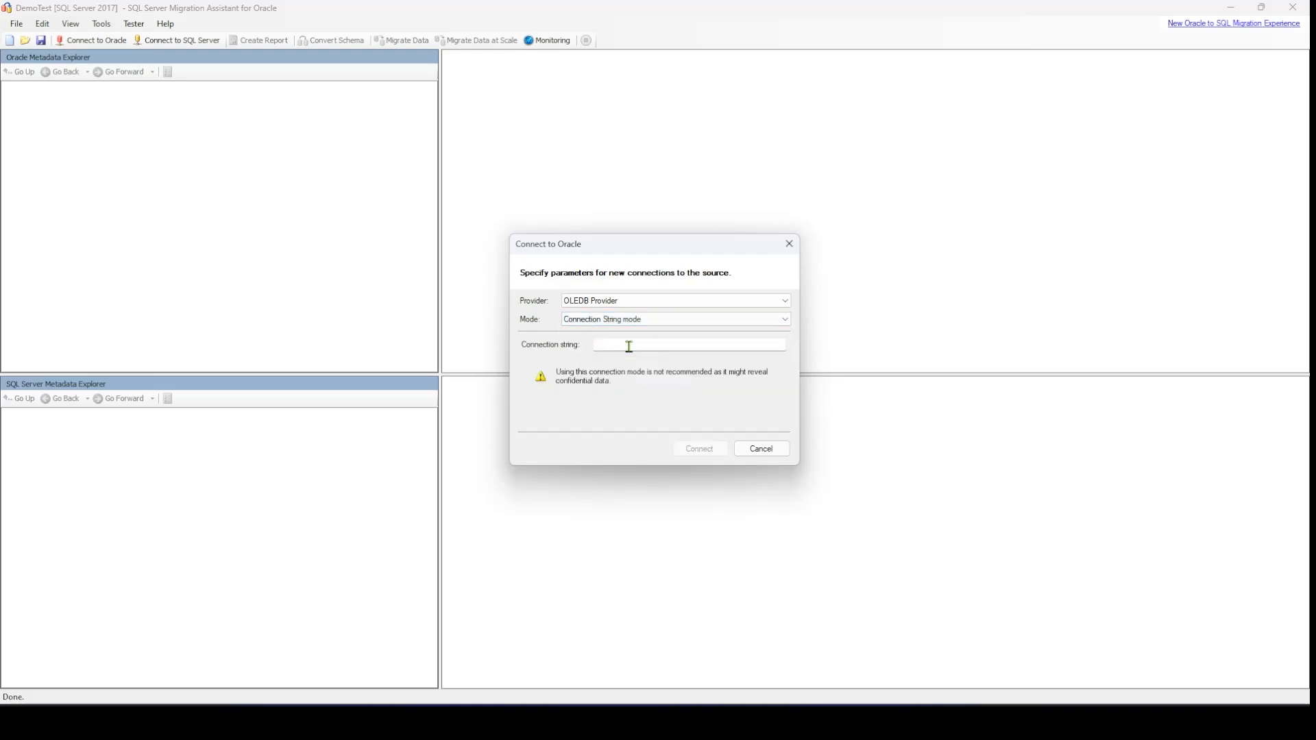
left_click(619, 347)
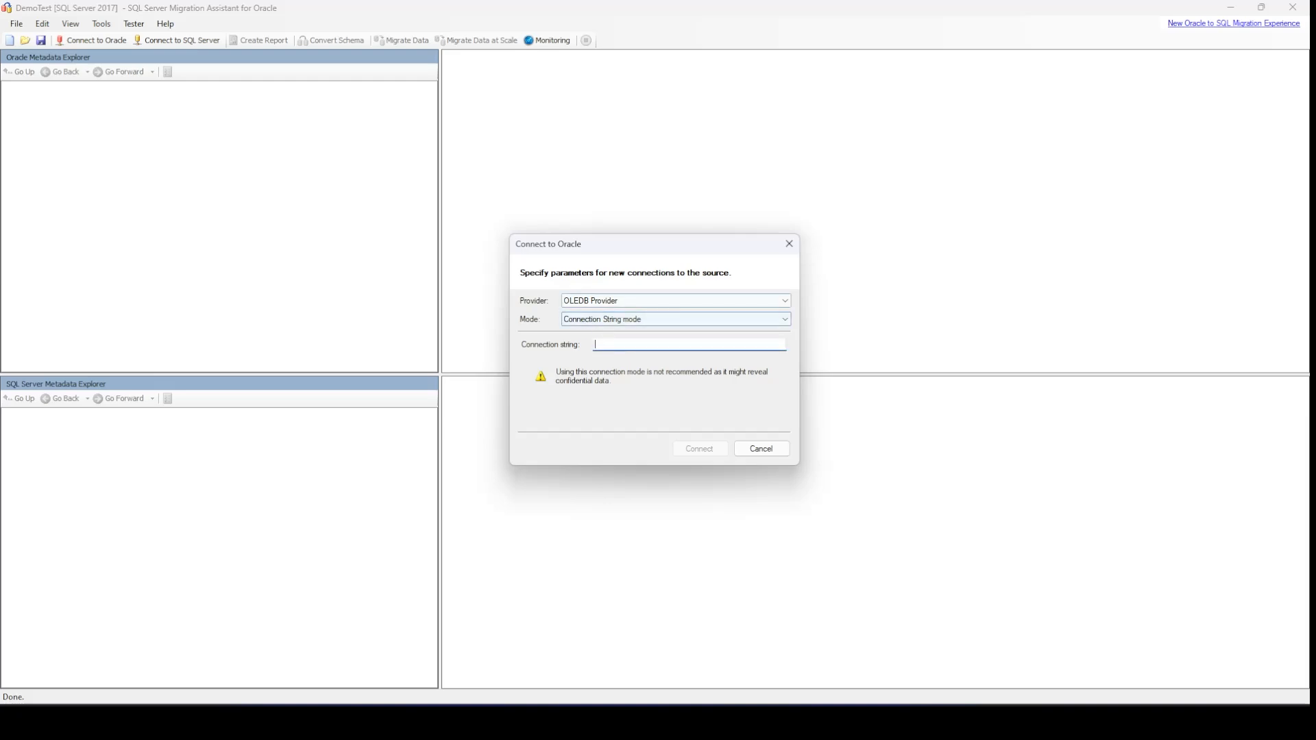
Switch to Notepad++, copy the whole Oracle connection string, and return to the migration assistant
left_click(537, 720)
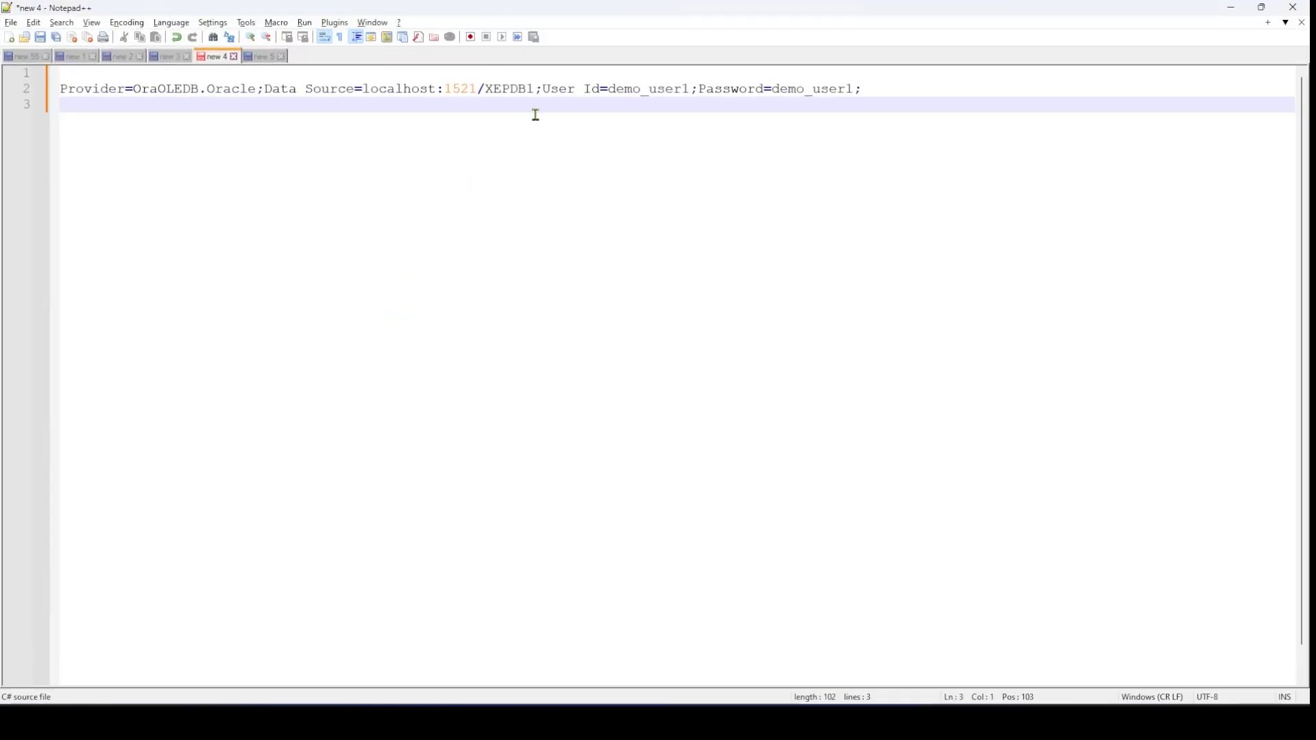
left_click_drag(874, 90, 35, 90)
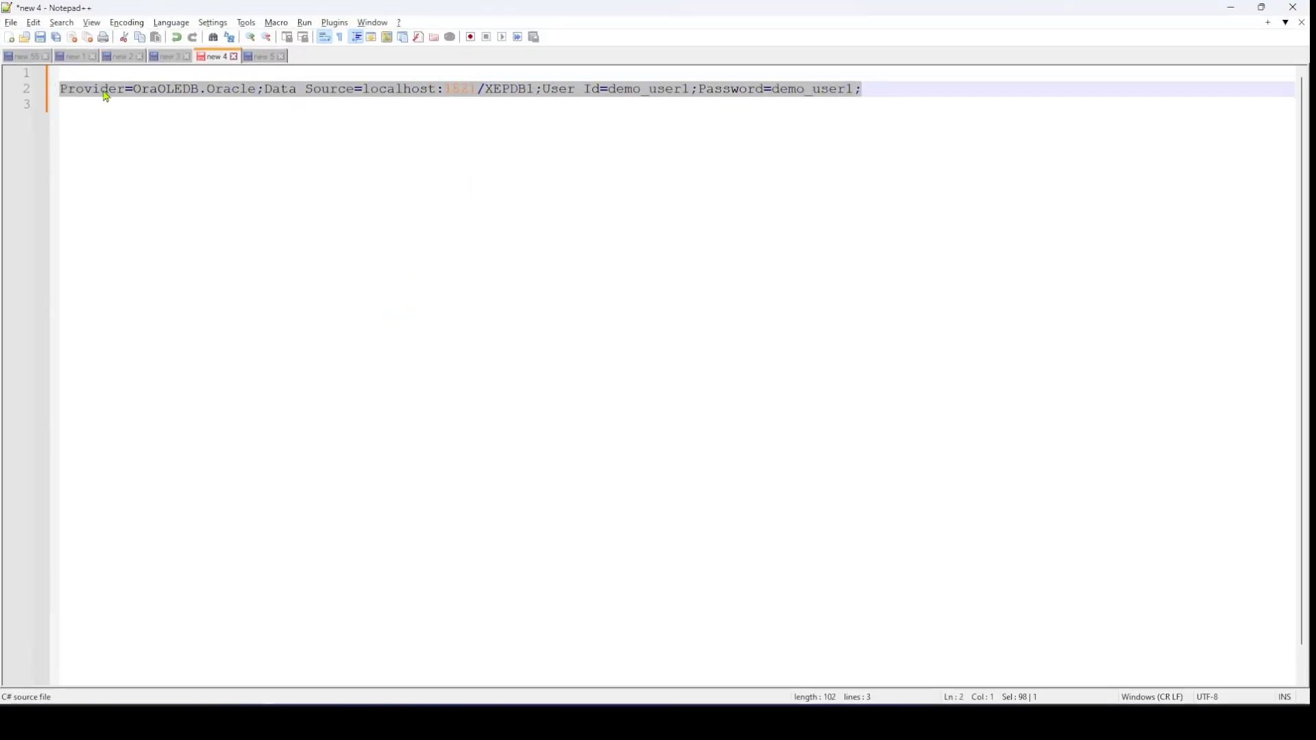
right_click(110, 95)
left_click(141, 117)
key("alt+Tab")
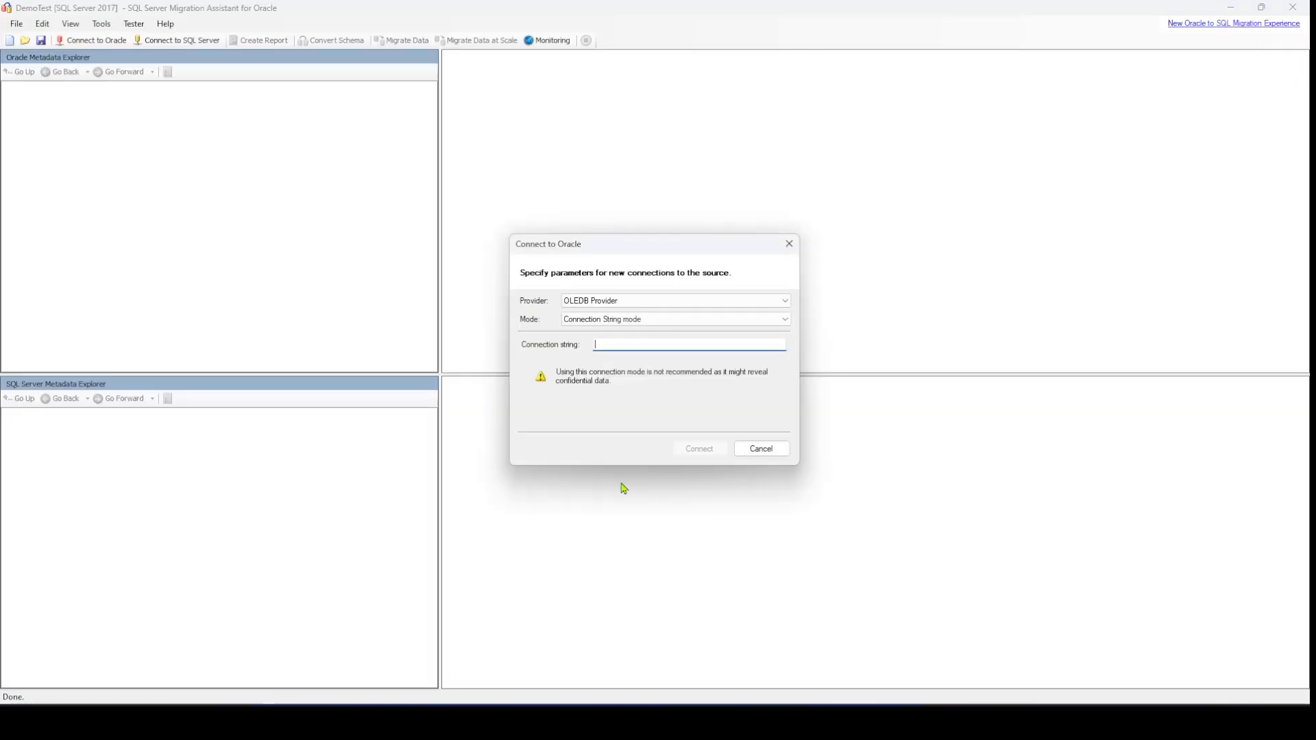
Paste the copied connection string, including the account password, into the Oracle connection and connect
right_click(619, 347)
left_click(648, 402)
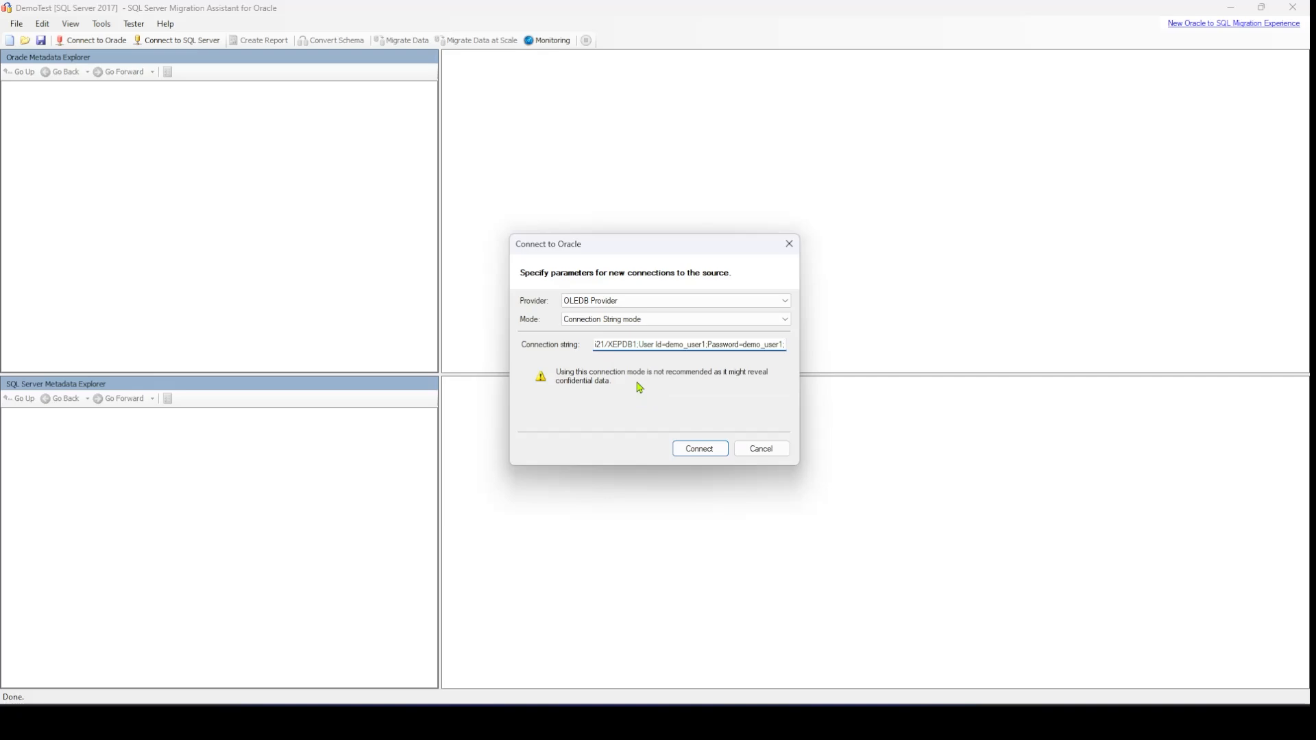
left_click(711, 457)
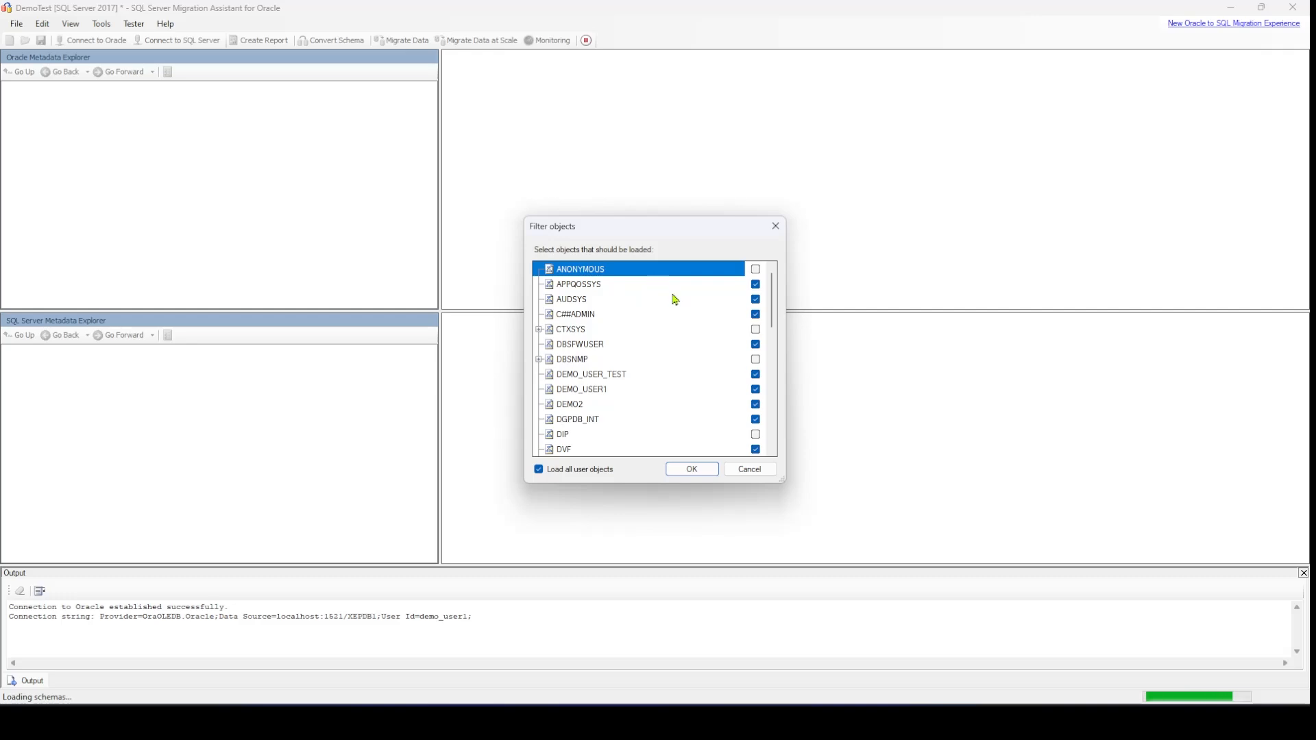
Deselect all user objects in the object filter, then load only the DEMO_USER1 schema
left_click(539, 471)
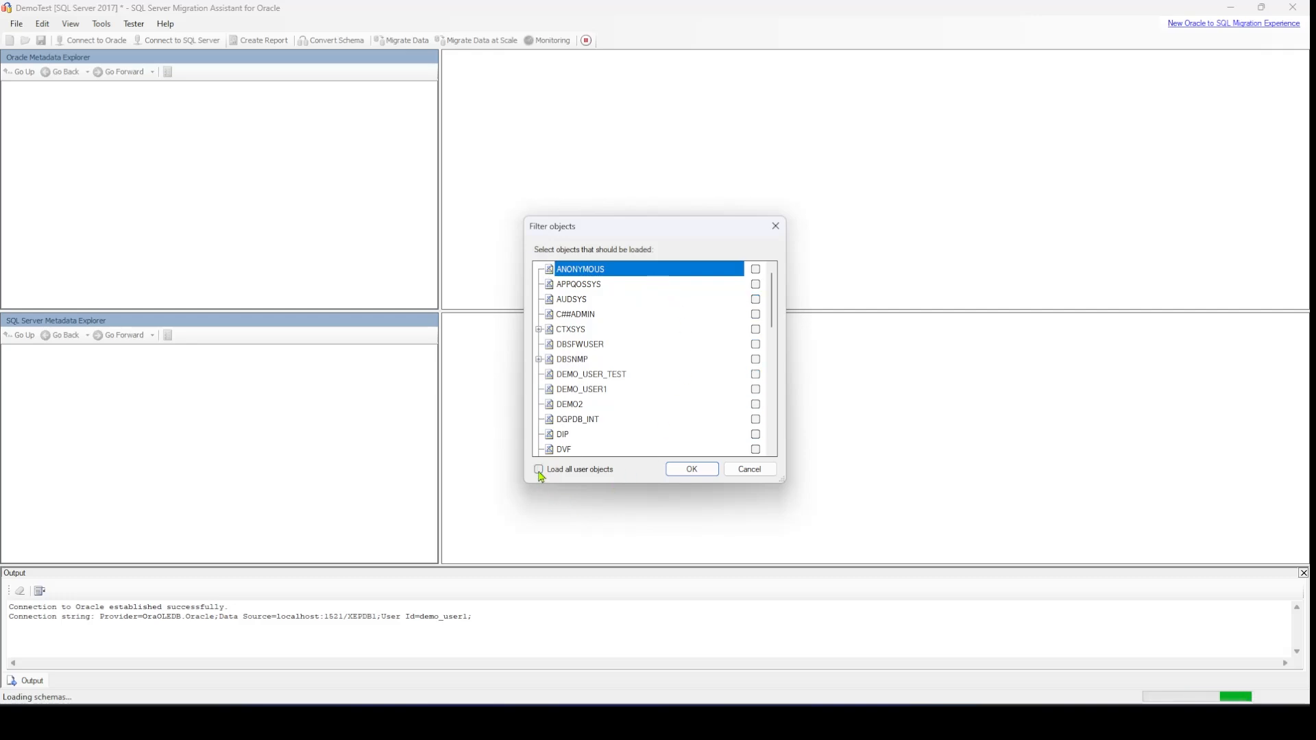
scroll(596, 369, "down", 1)
scroll(595, 369, "down", 1)
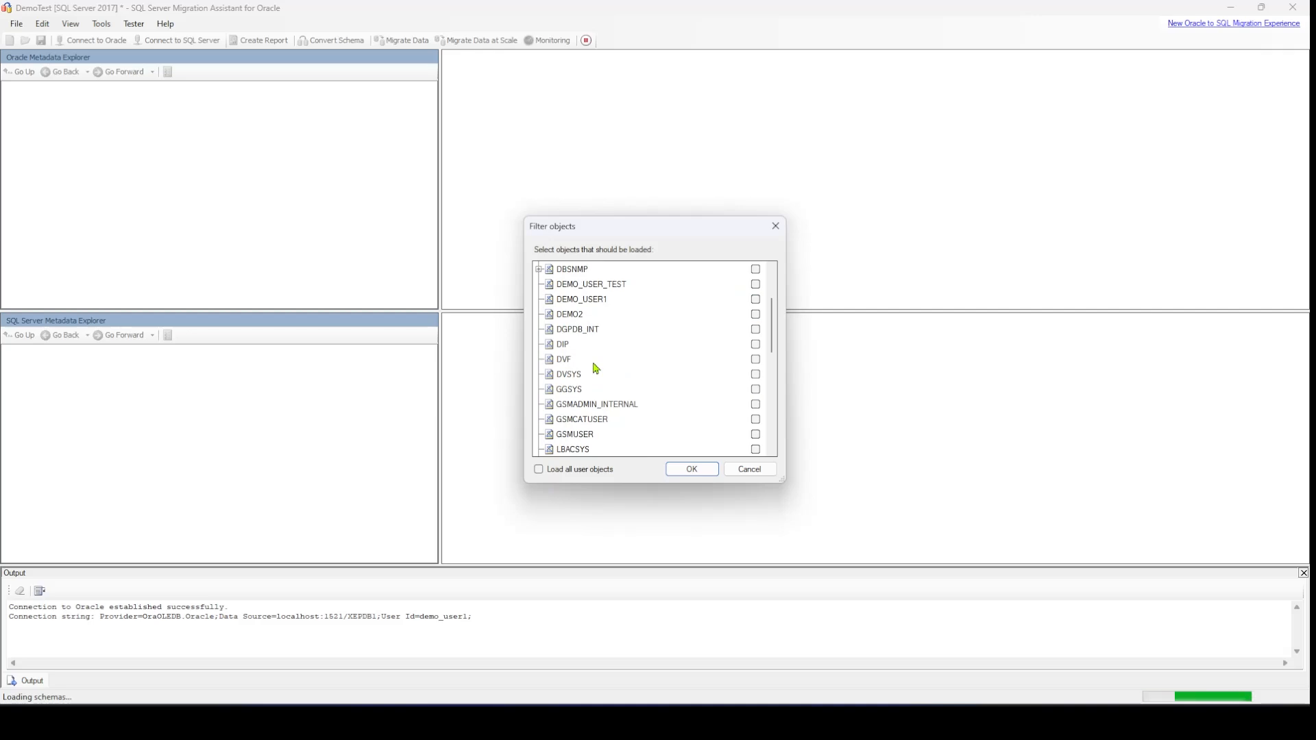
scroll(570, 337, "down", 1)
scroll(570, 338, "up", 3)
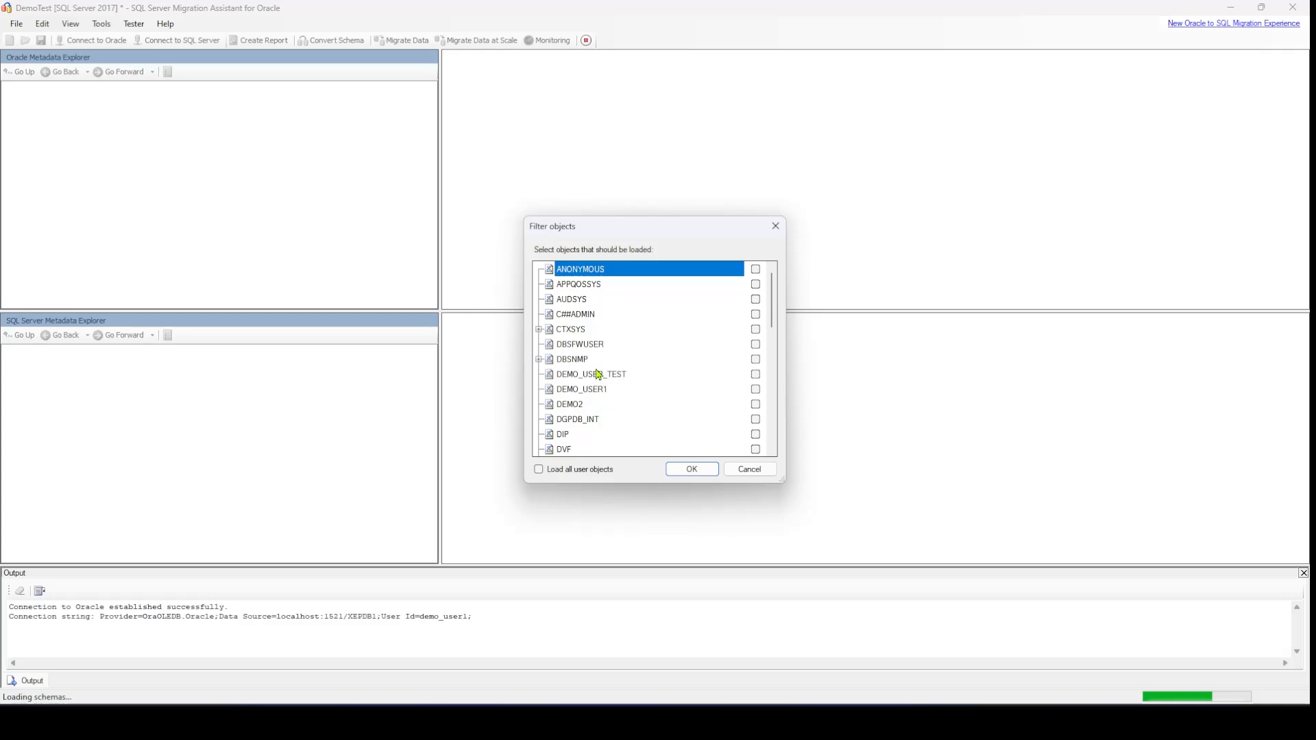
scroll(593, 347, "down", 2)
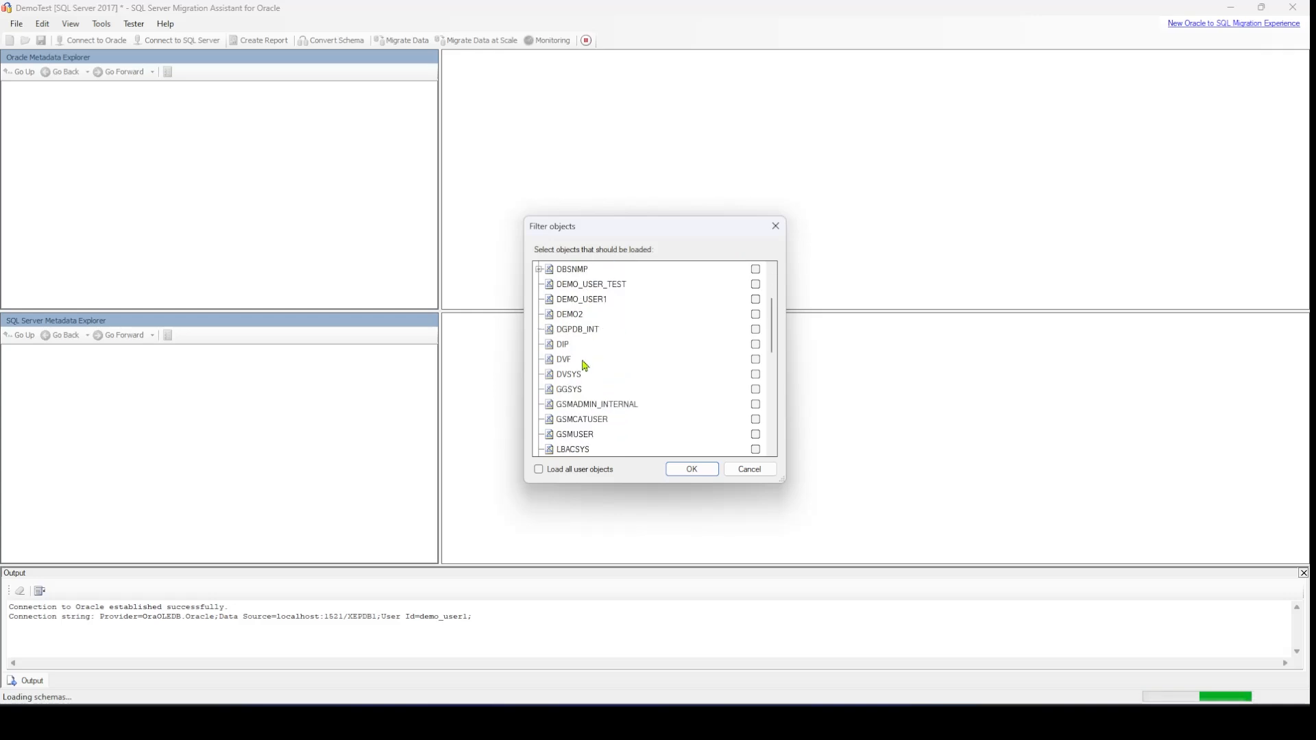
left_click(576, 304)
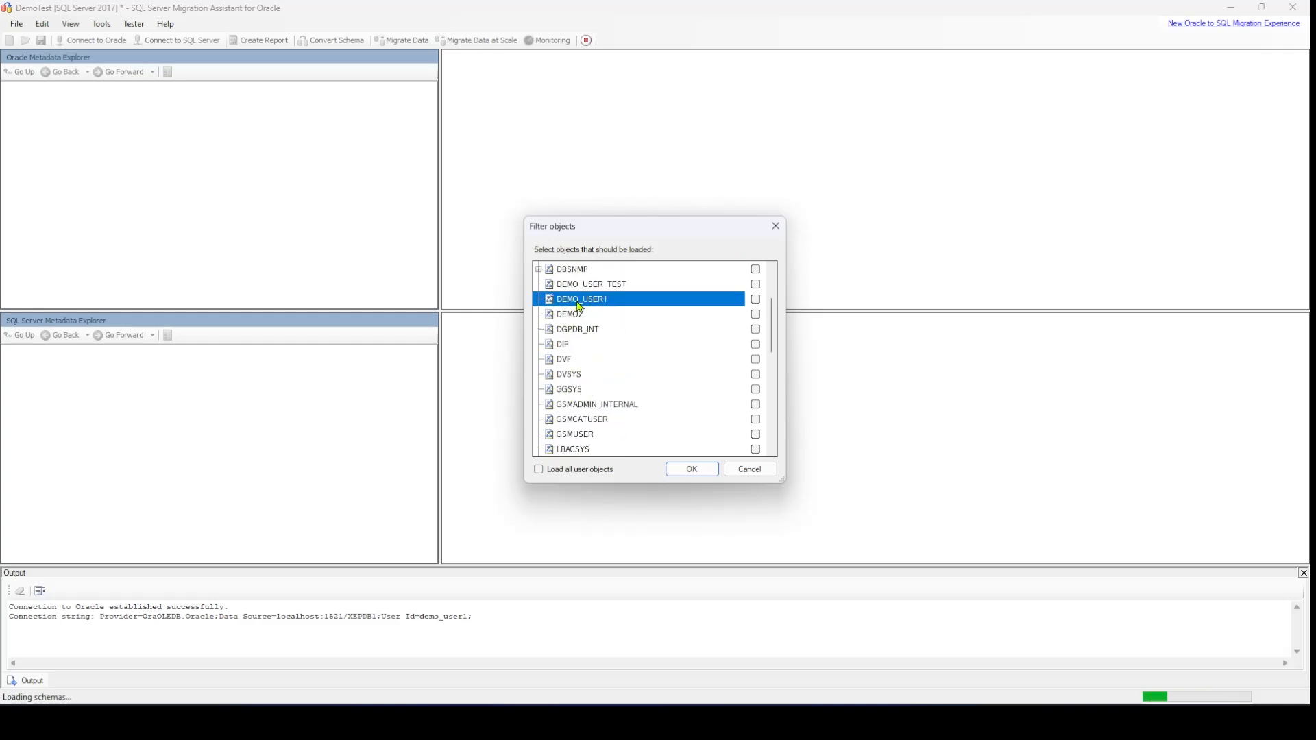
left_click(756, 300)
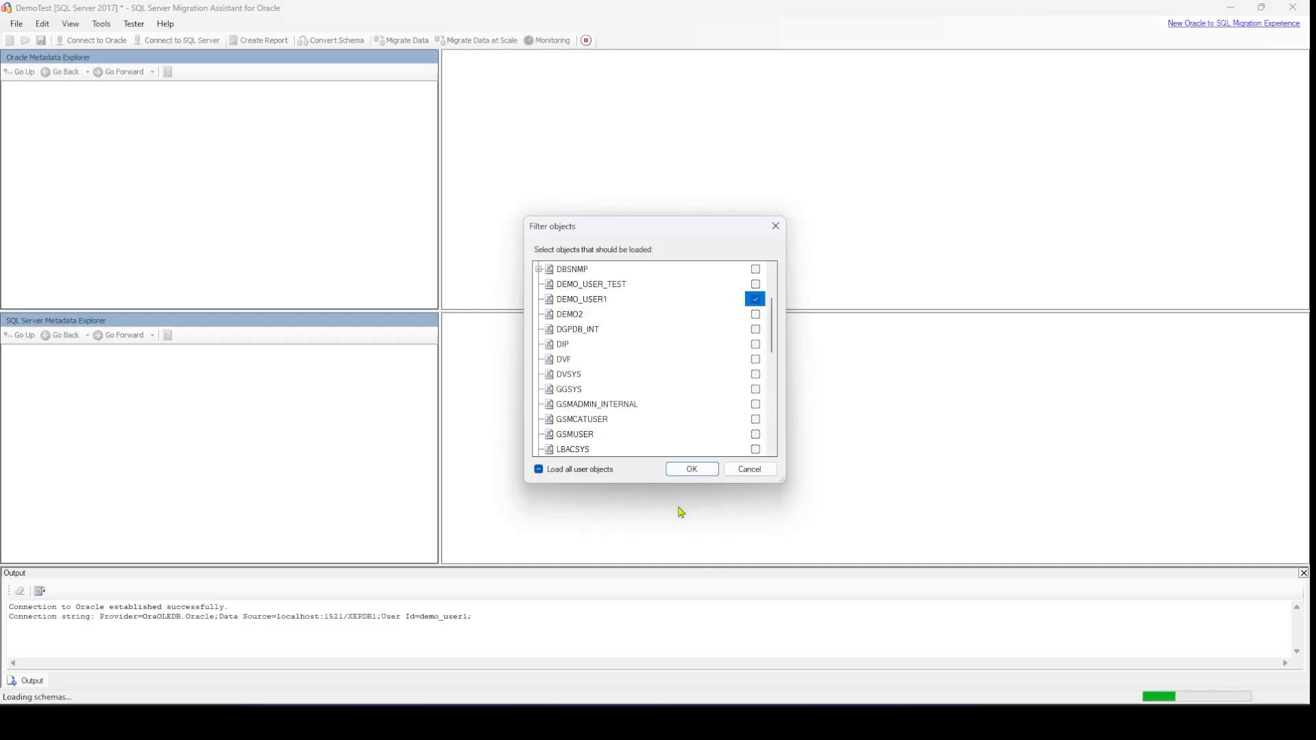
left_click(689, 469)
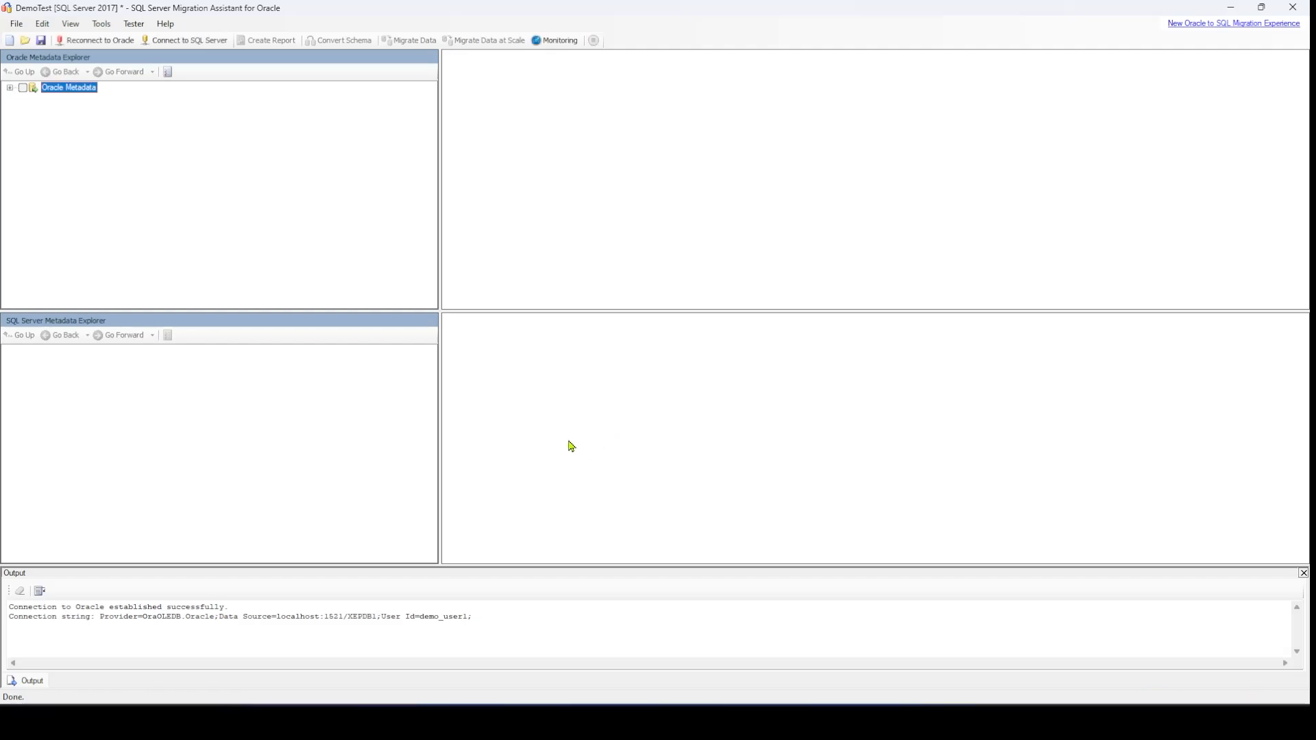
Expand the Oracle metadata down to the tables of the DEMO_USER1 schema
left_click(8, 88)
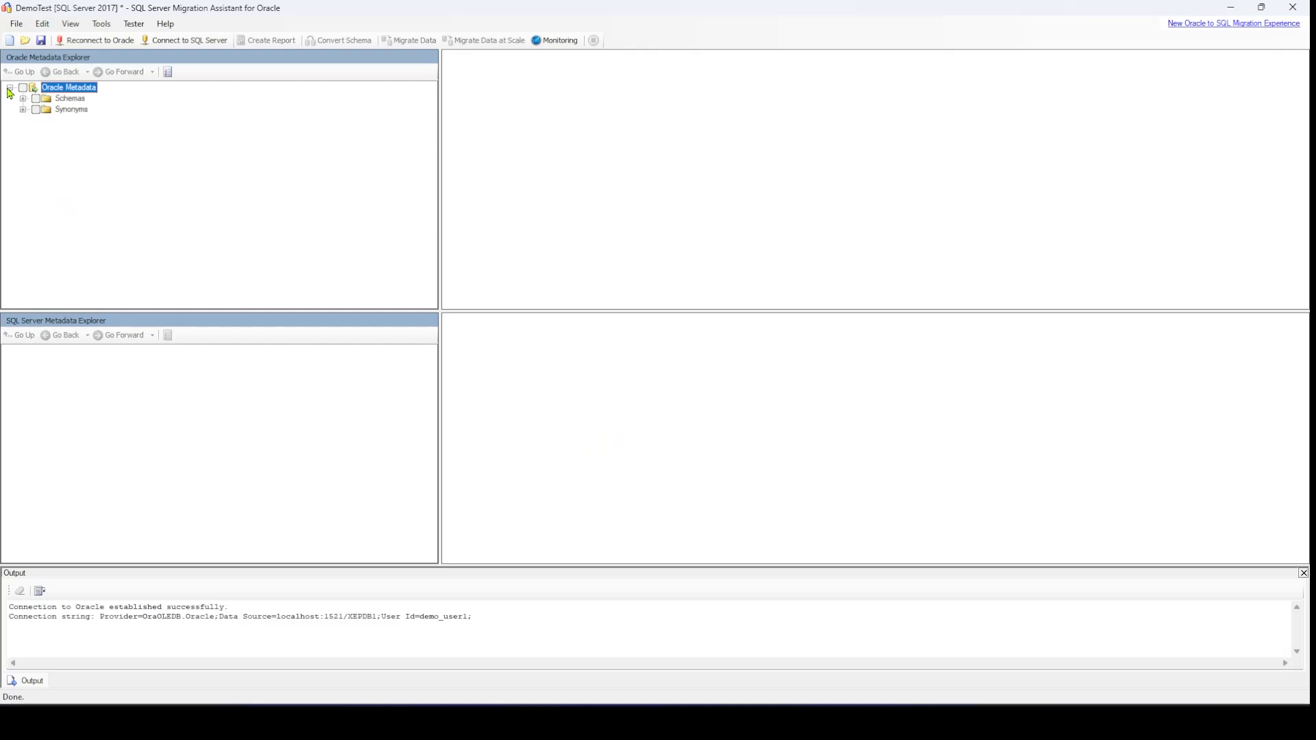
left_click(23, 99)
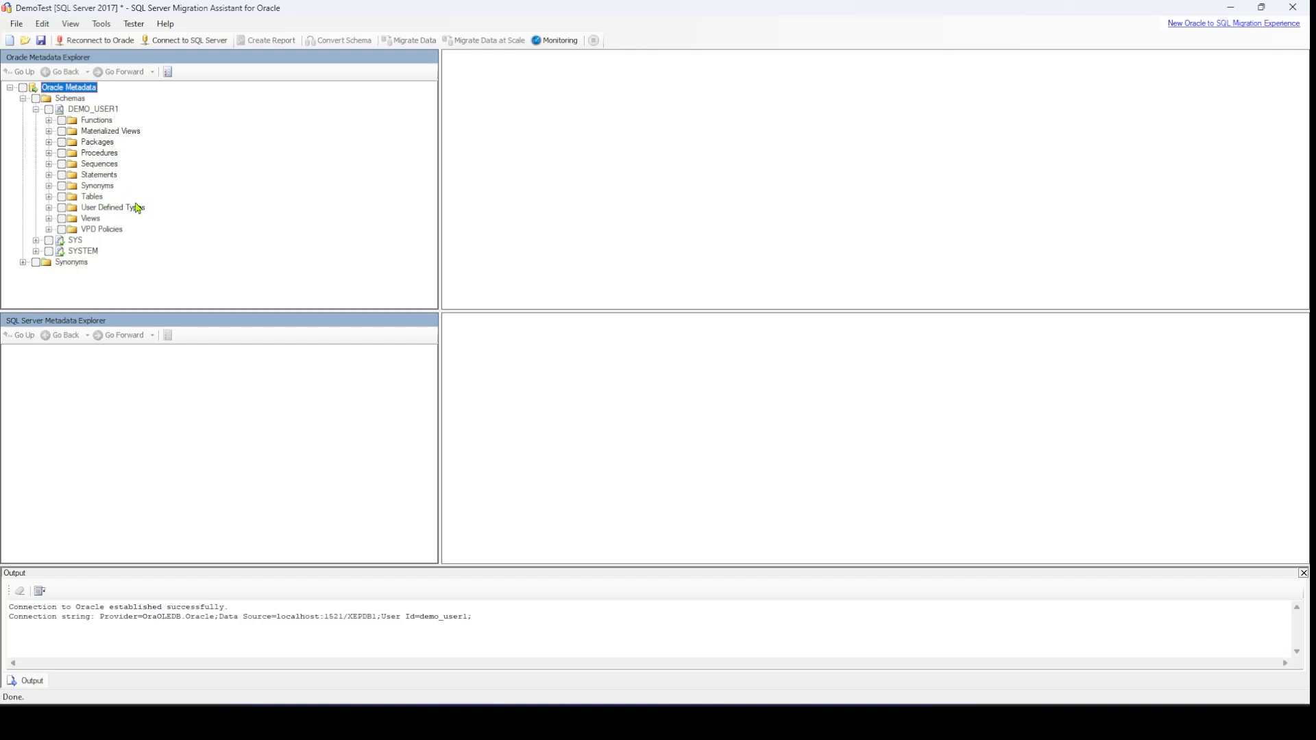
left_click(49, 197)
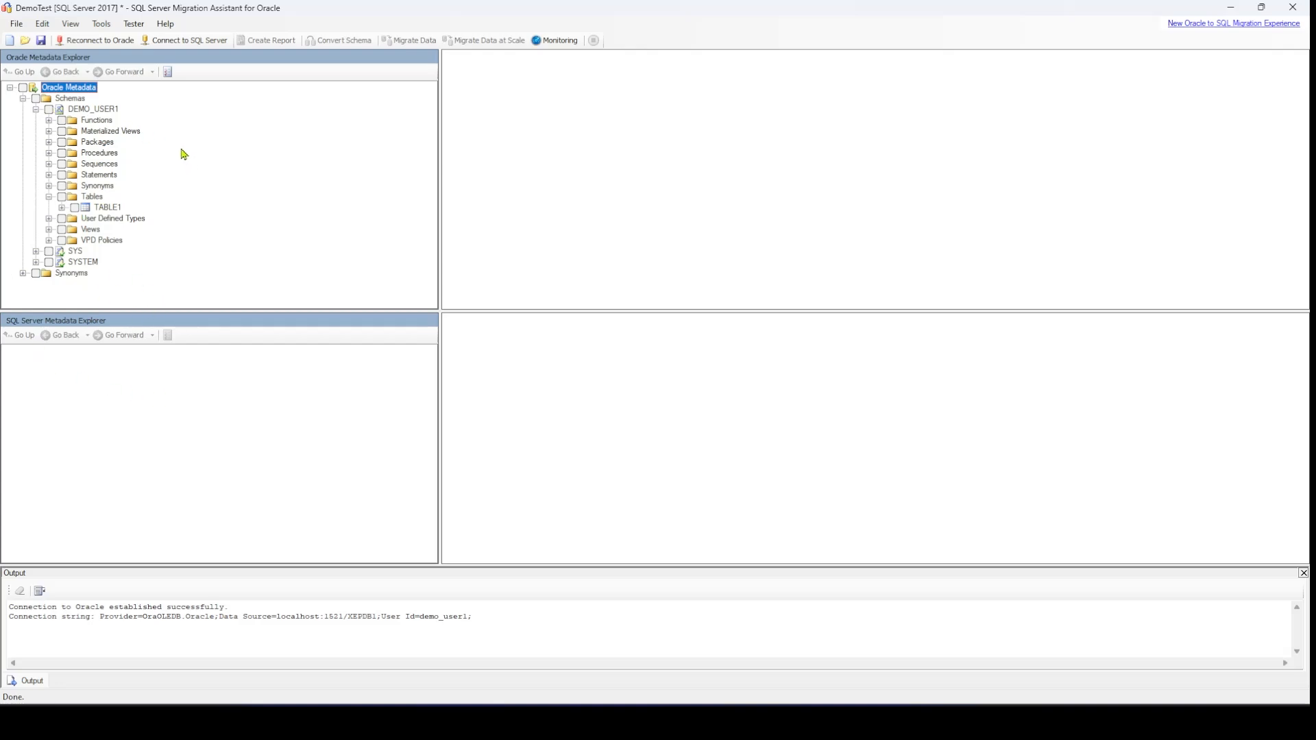
Try to connect to SQL Server on localhost using the database DemoDb and Windows Authentication
left_click(173, 43)
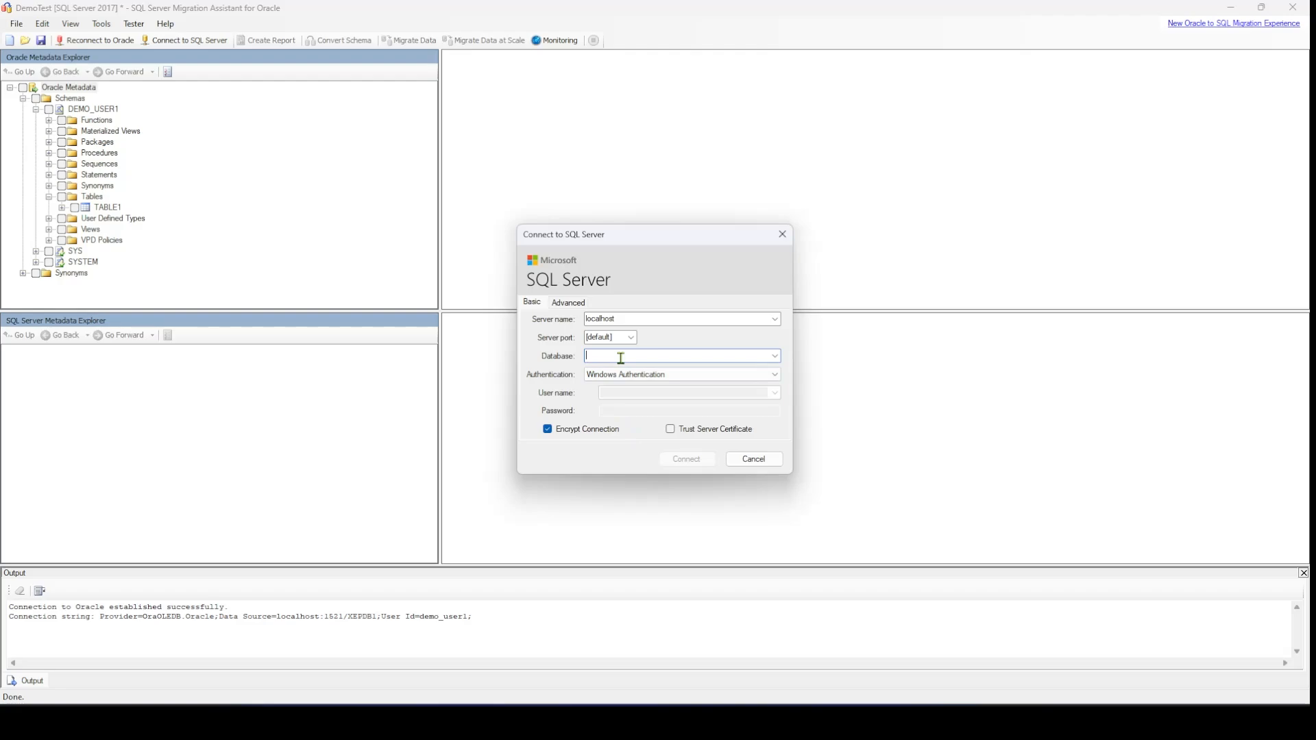
type("DemoDb")
left_click_drag(592, 355, 622, 356)
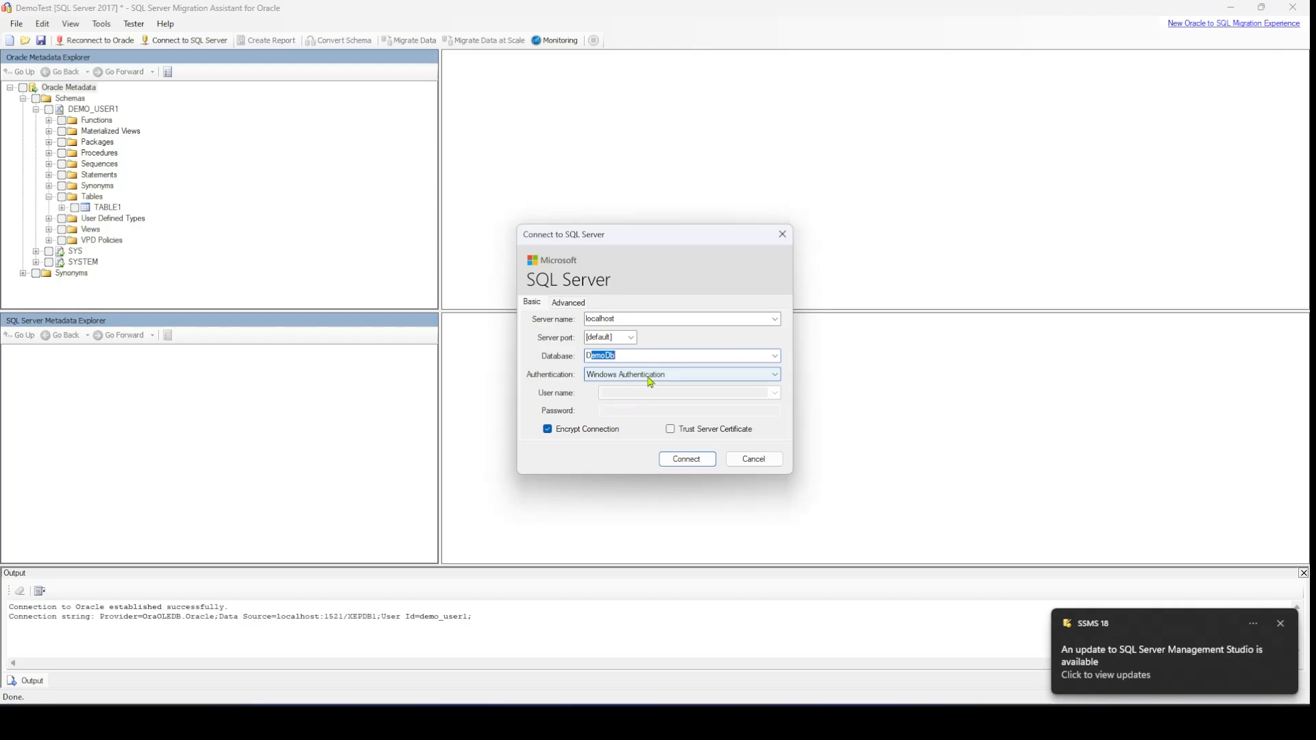
left_click(624, 377)
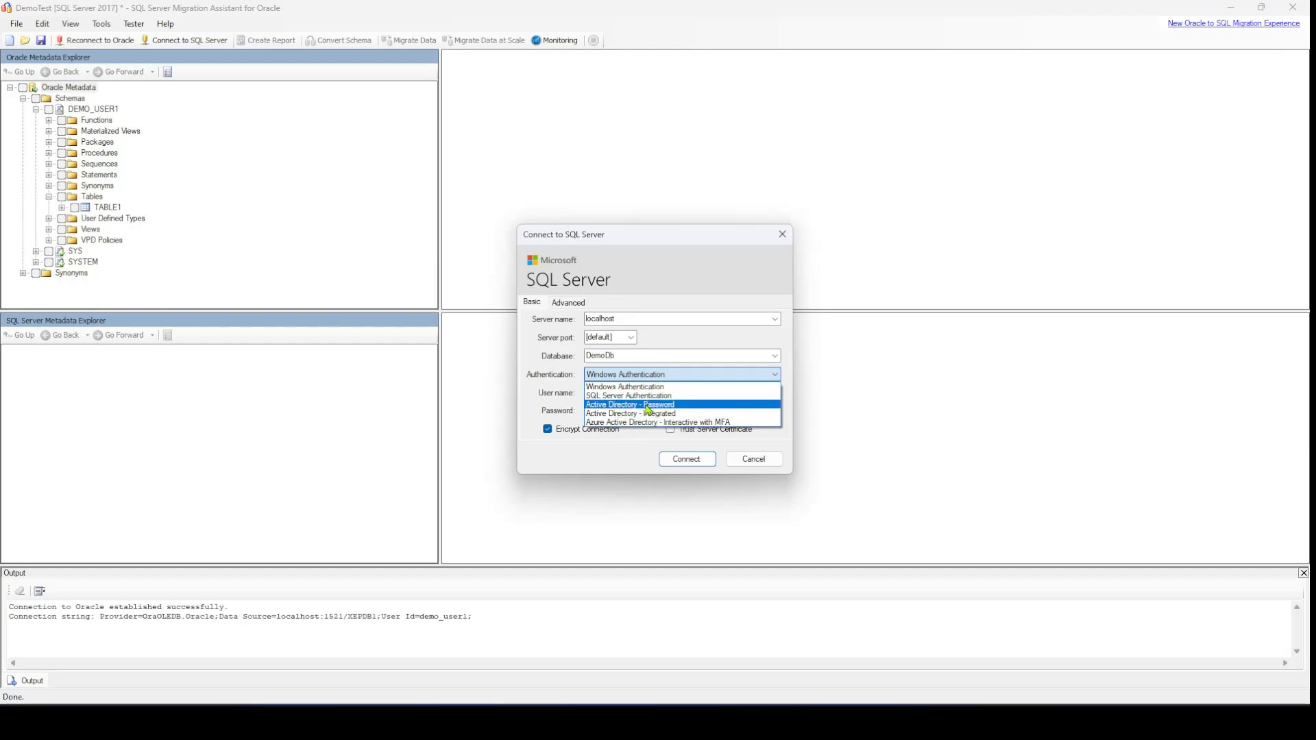
left_click(541, 387)
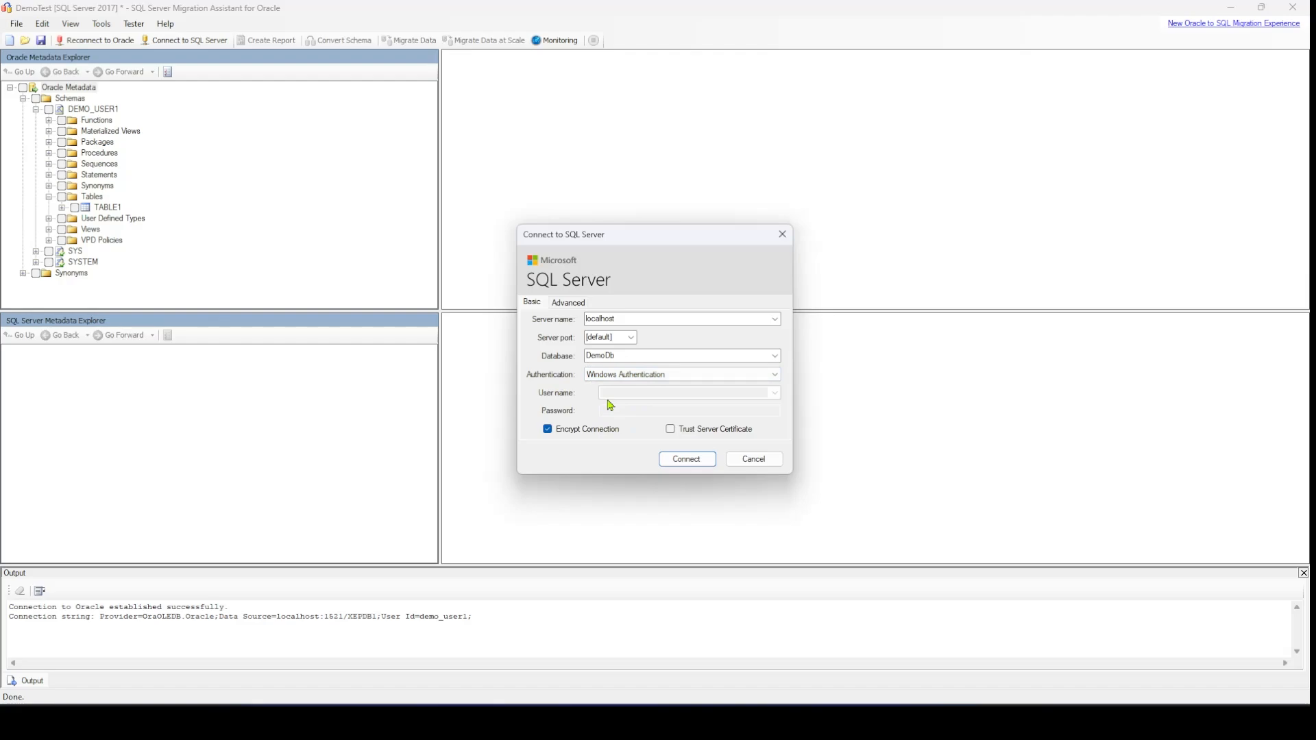
left_click(688, 460)
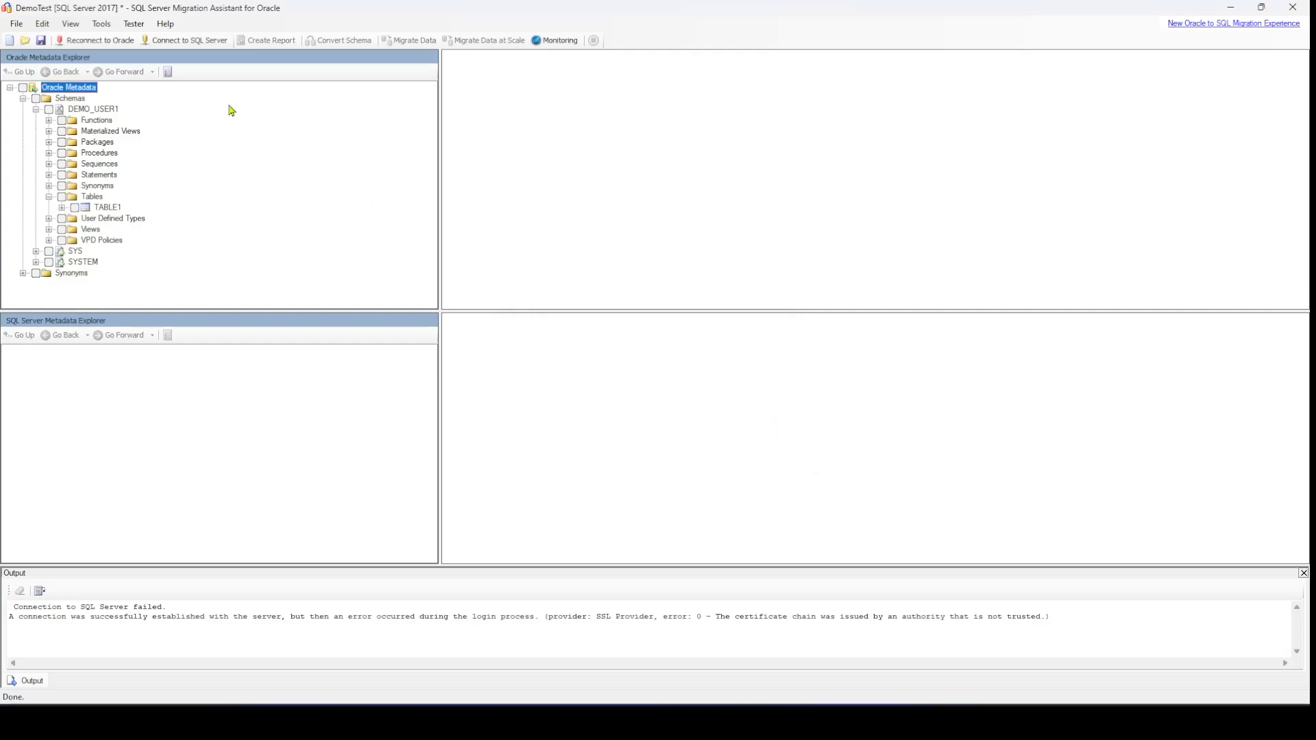
Connect to SQL Server again with Trust Server Certificate enabled, and accept continuing with the different server version
left_click(190, 41)
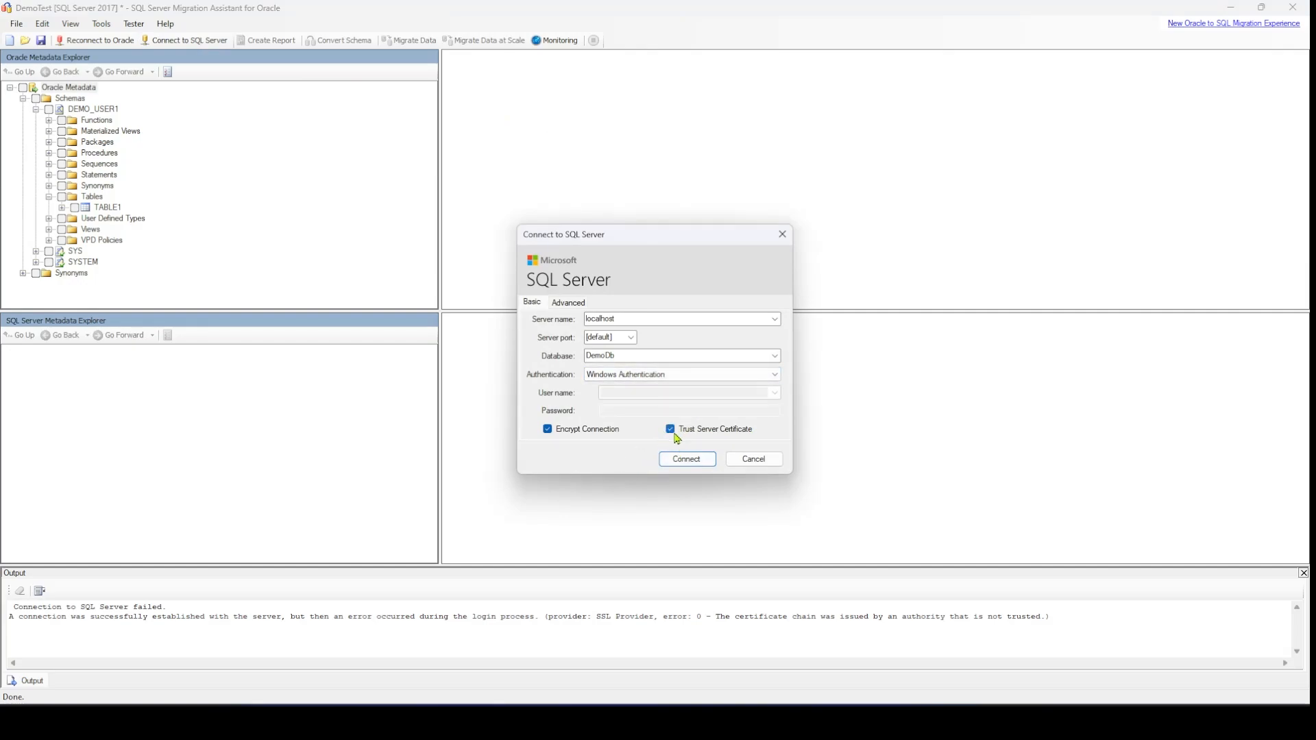
left_click(685, 461)
left_click(685, 460)
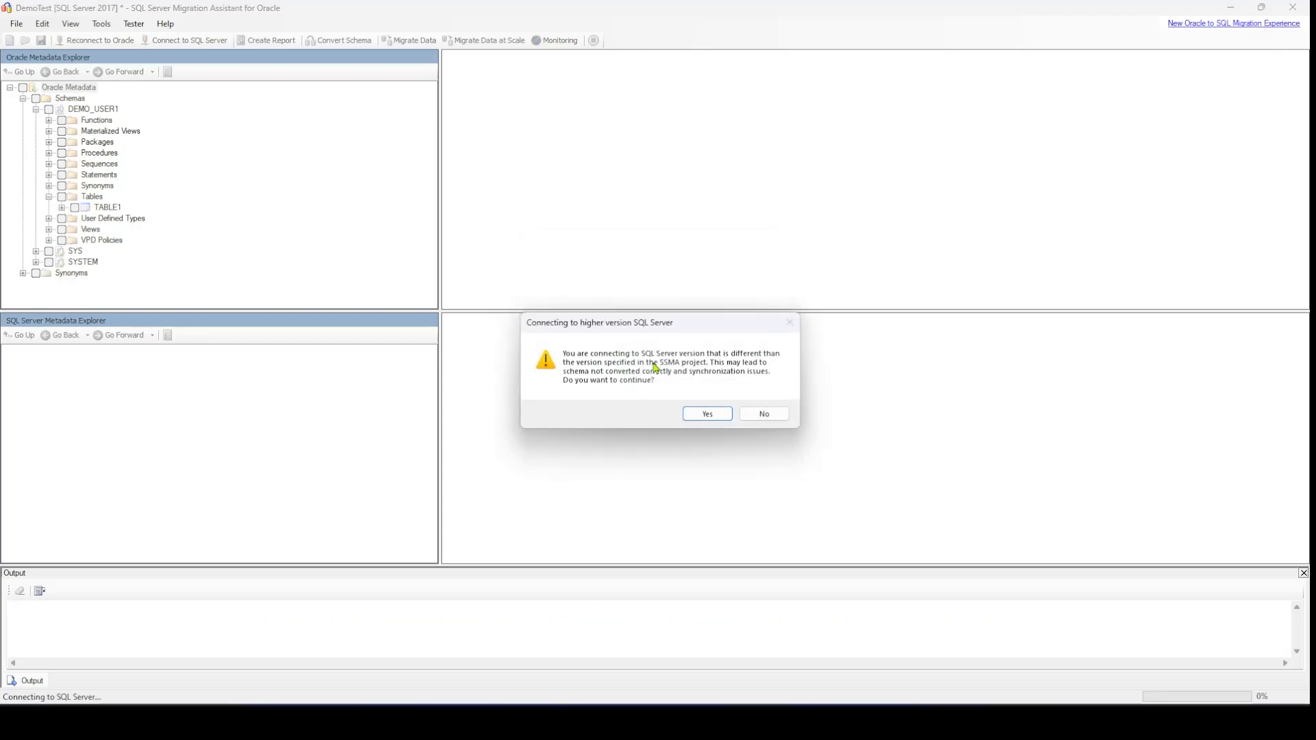
left_click_drag(666, 326, 648, 359)
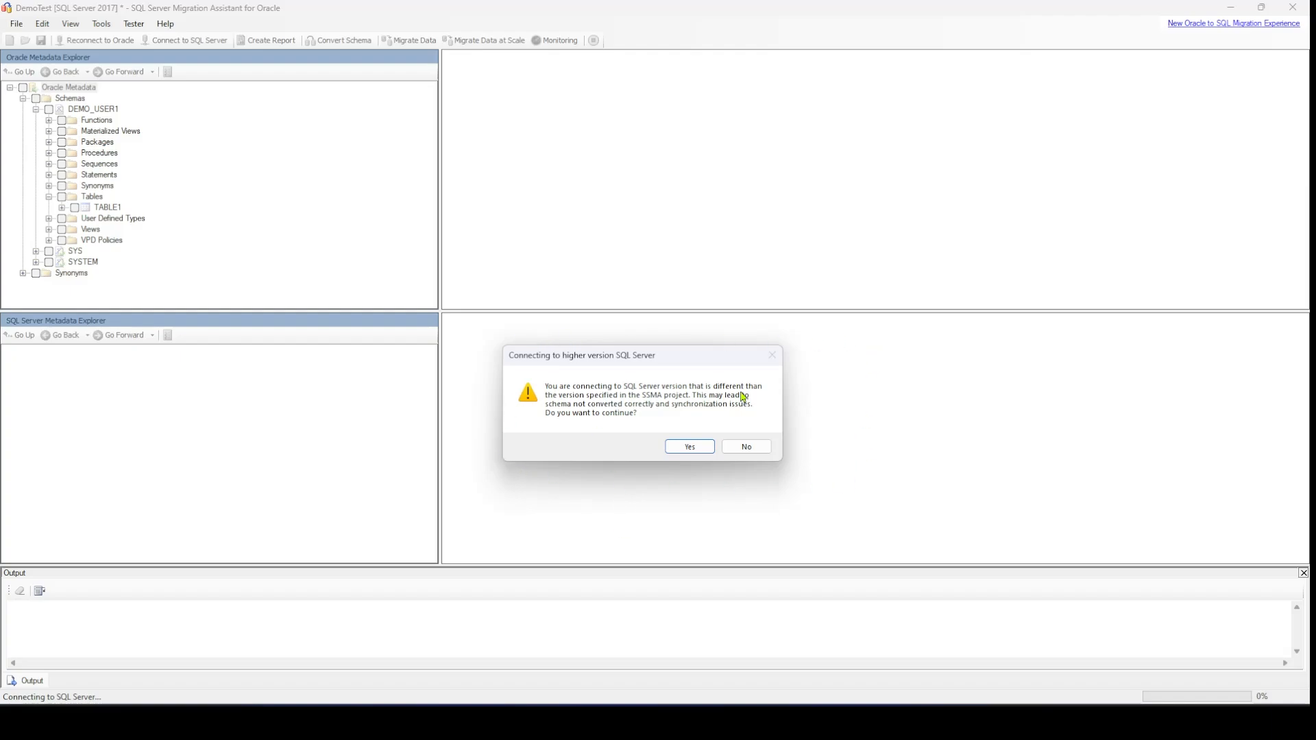
left_click(690, 447)
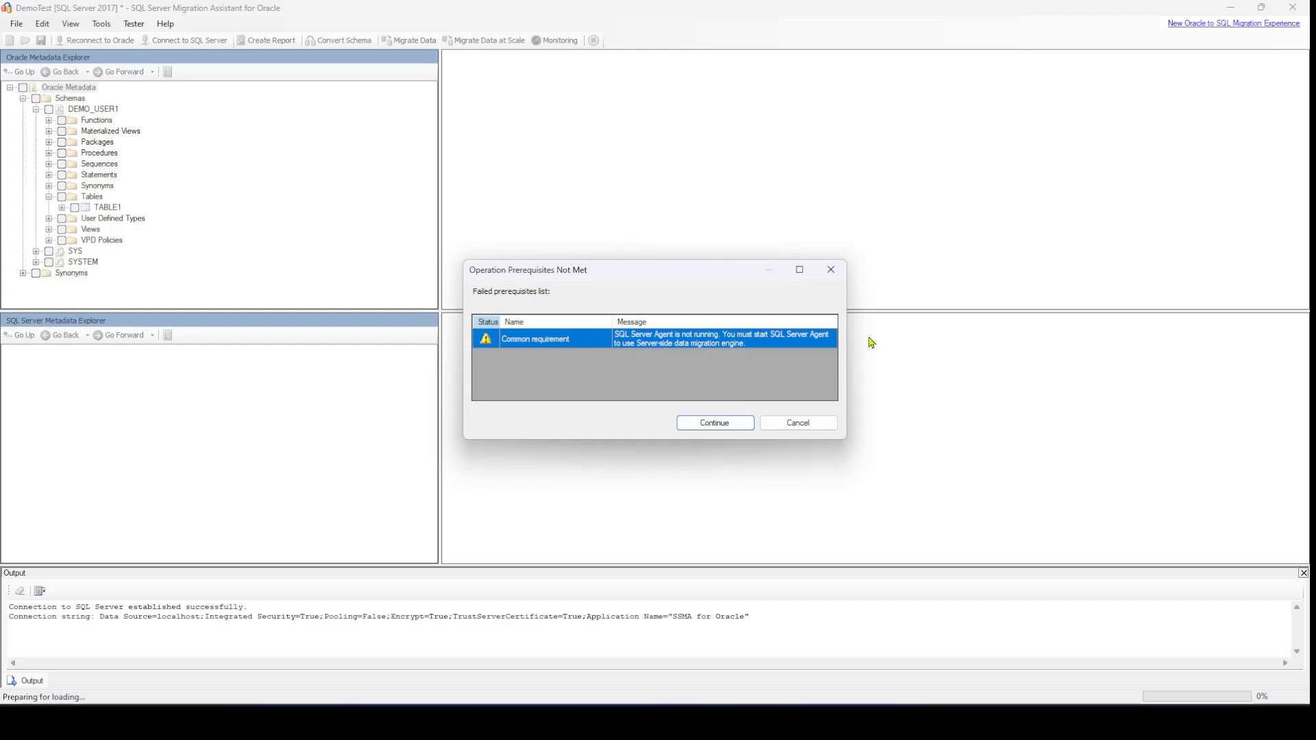
Continue past the SQL Server Agent prerequisite warning and expand the localhost server down to its list of databases
left_click(730, 424)
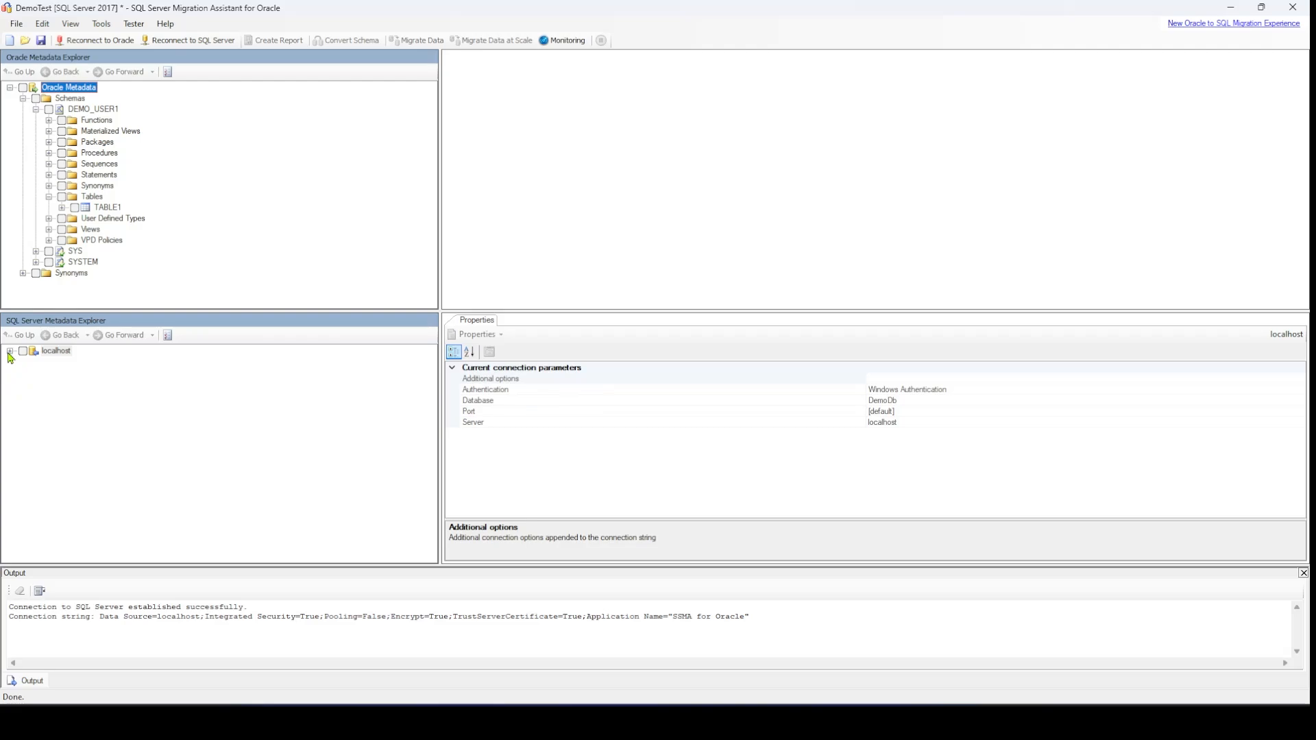
left_click(9, 352)
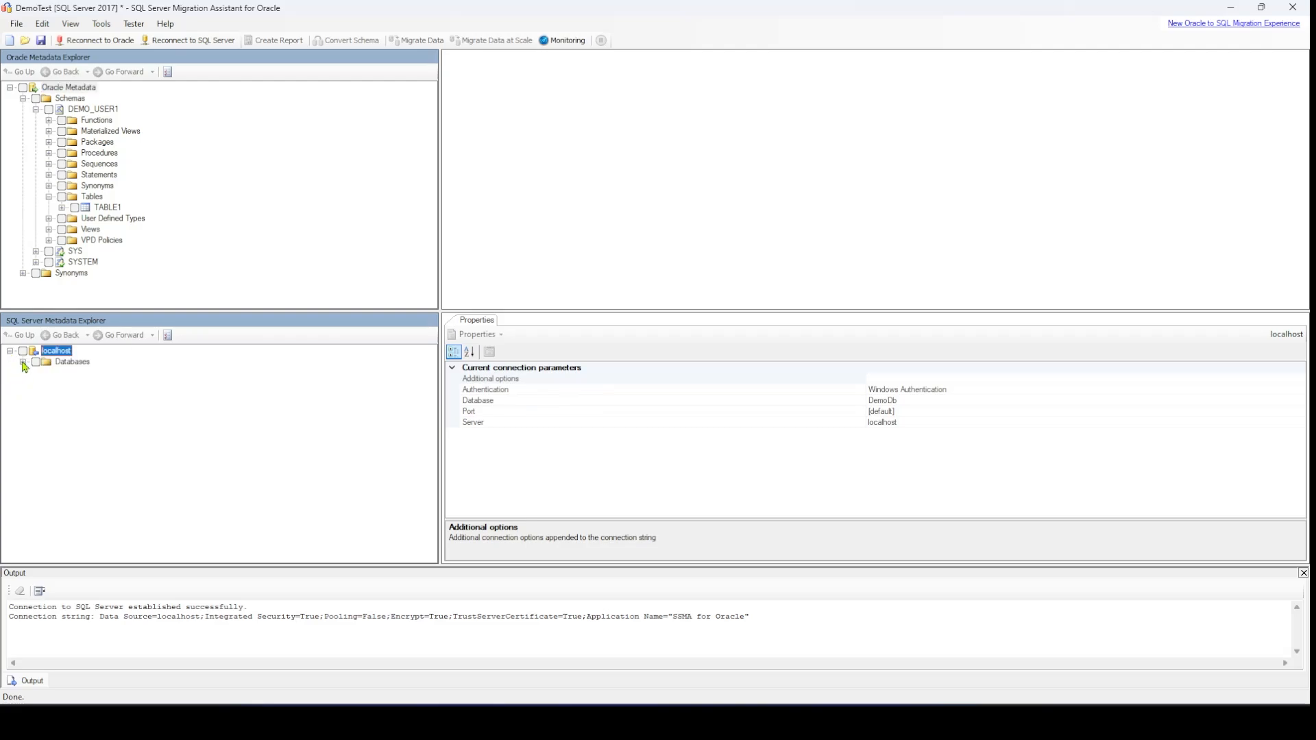
left_click(23, 362)
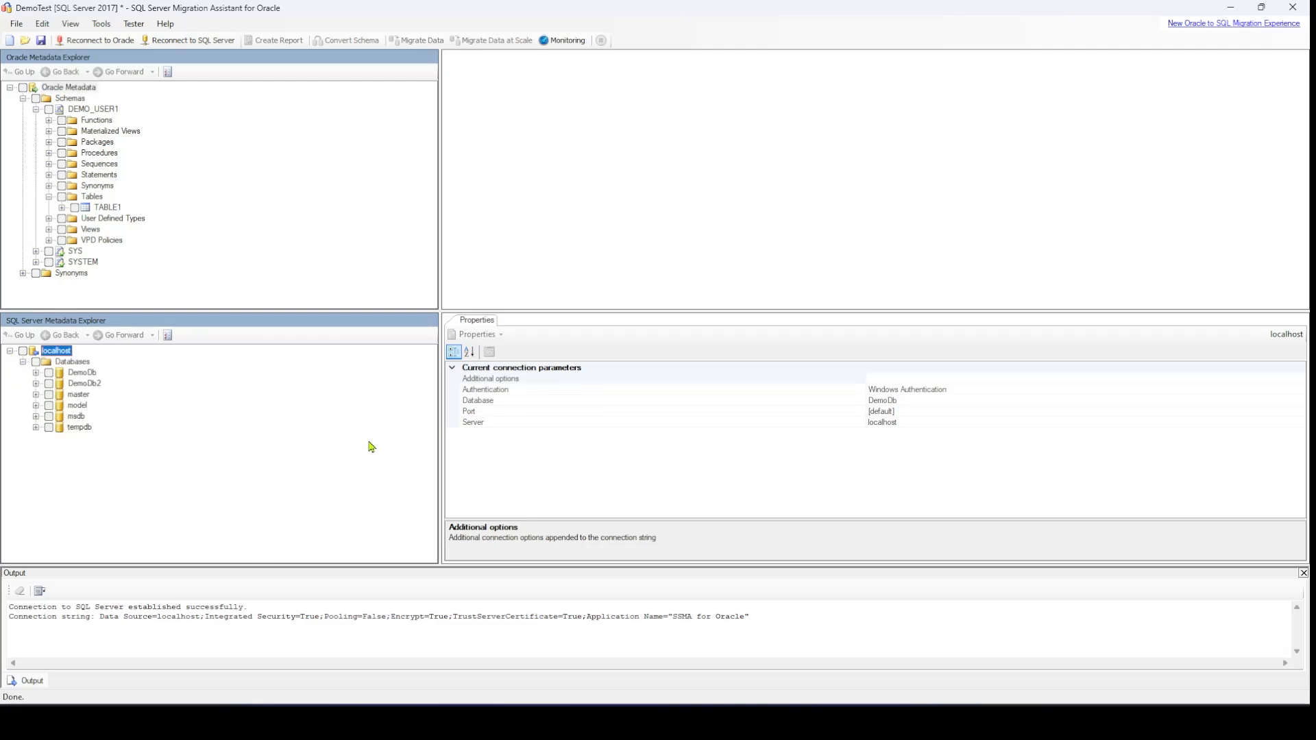
Save the project, including the metadata of only the DEMO_USER1 schema
left_click(16, 23)
left_click(50, 69)
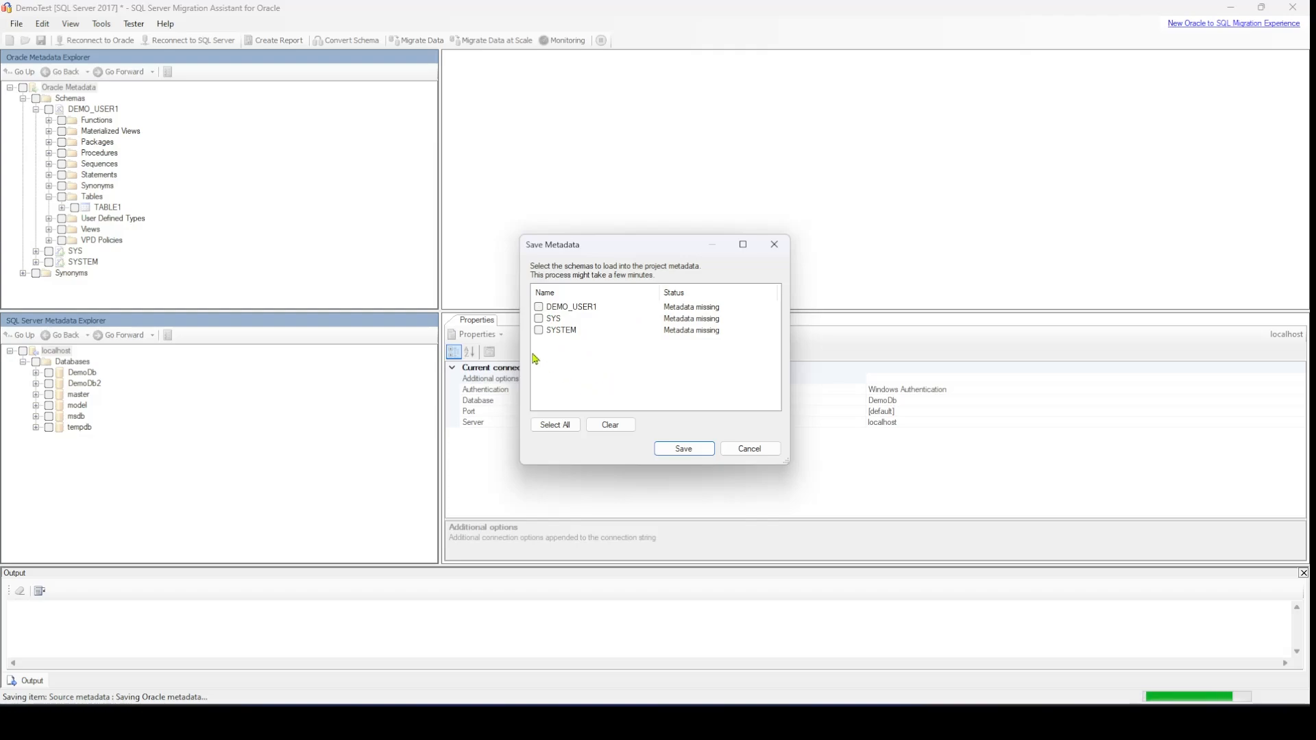
left_click(541, 308)
left_click(684, 449)
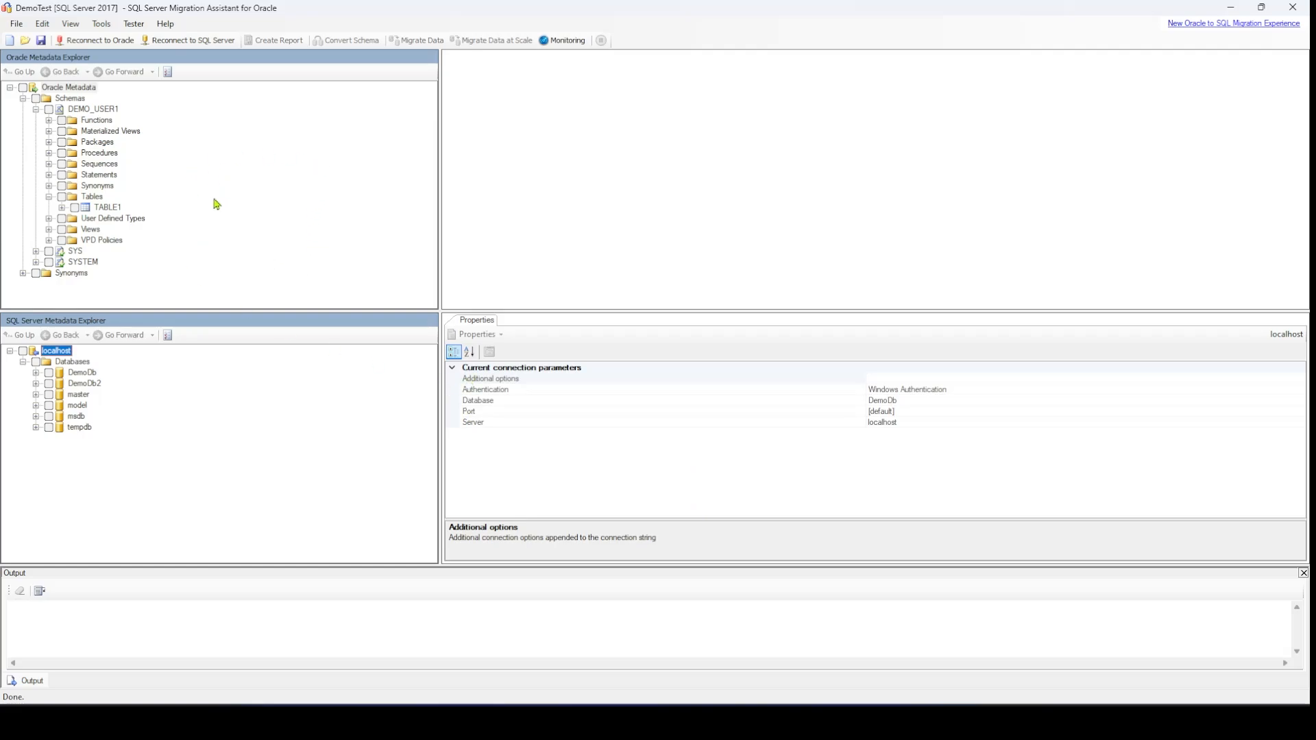
Show the SQL definition of the Oracle table TABLE1 and convert its schema to SQL Server
left_click(108, 211)
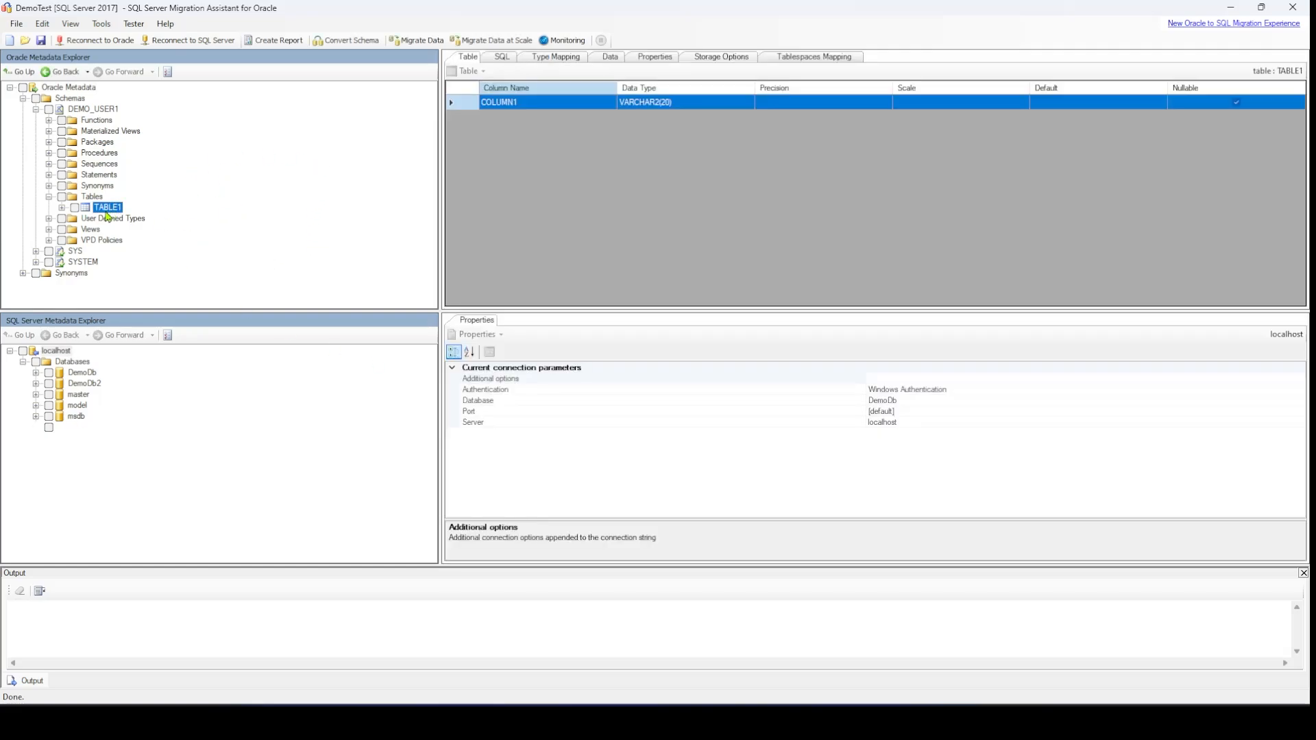
left_click(498, 58)
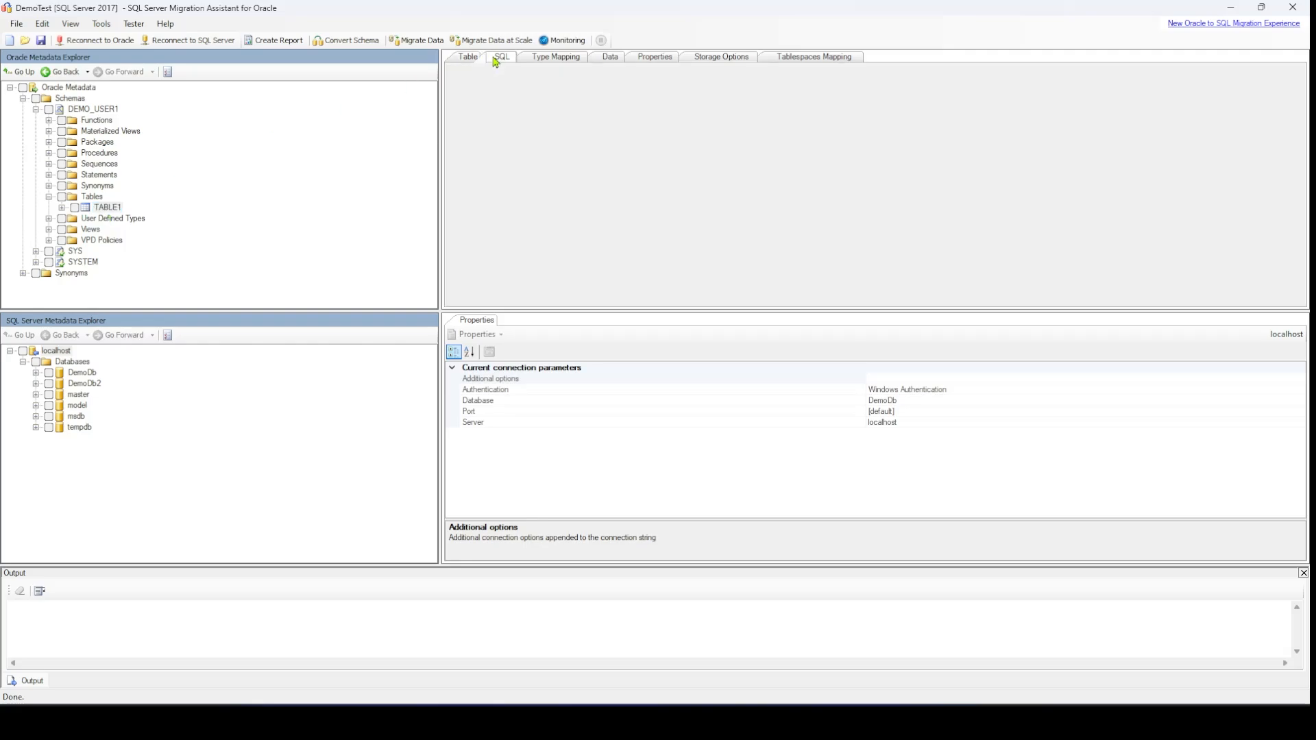
right_click(614, 120)
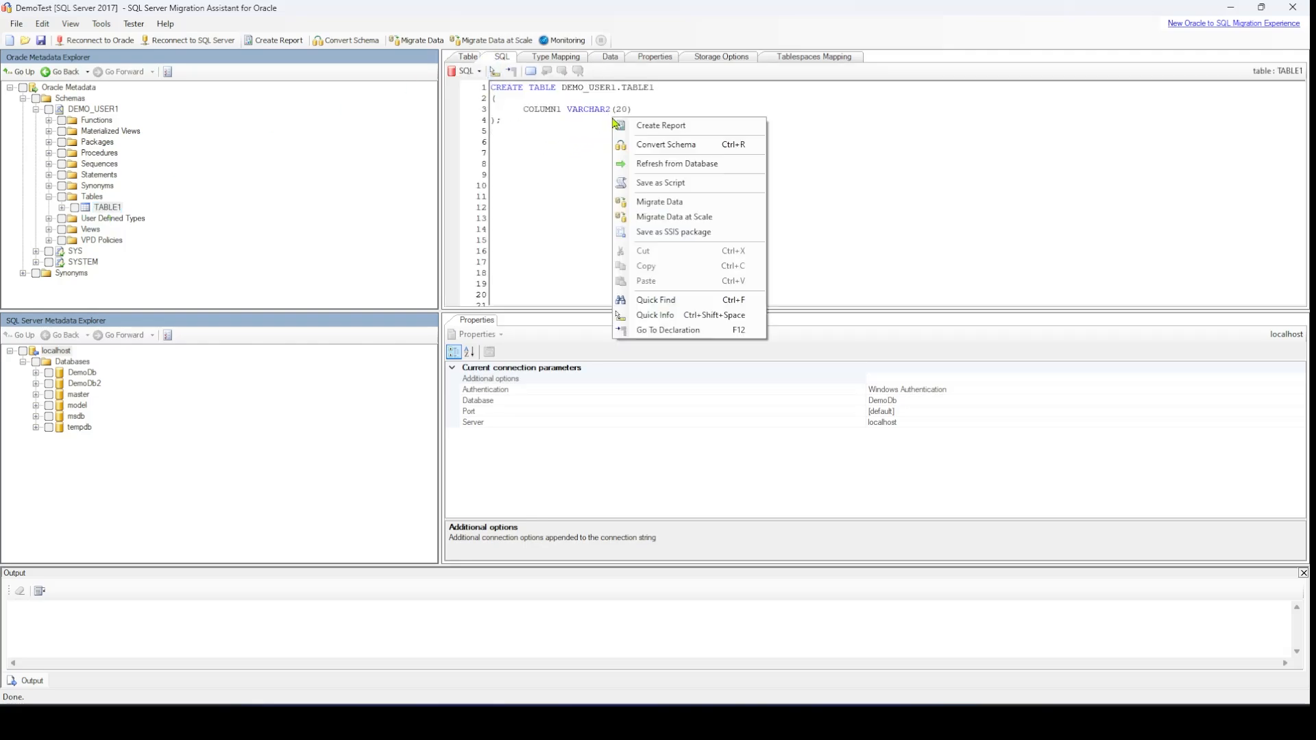
left_click(660, 144)
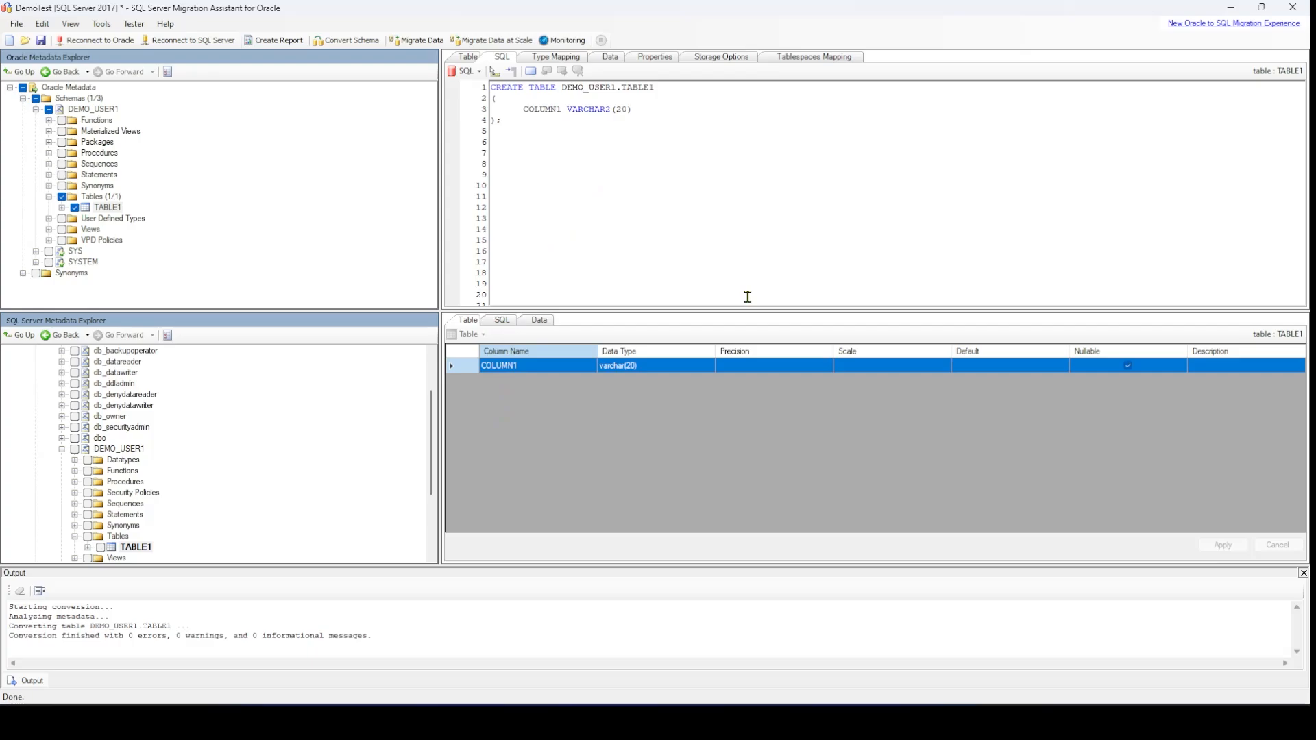
Examine the converted SQL Server script of TABLE1 and compare its COLUMN1 data type and length with the Oracle definition
left_click(503, 321)
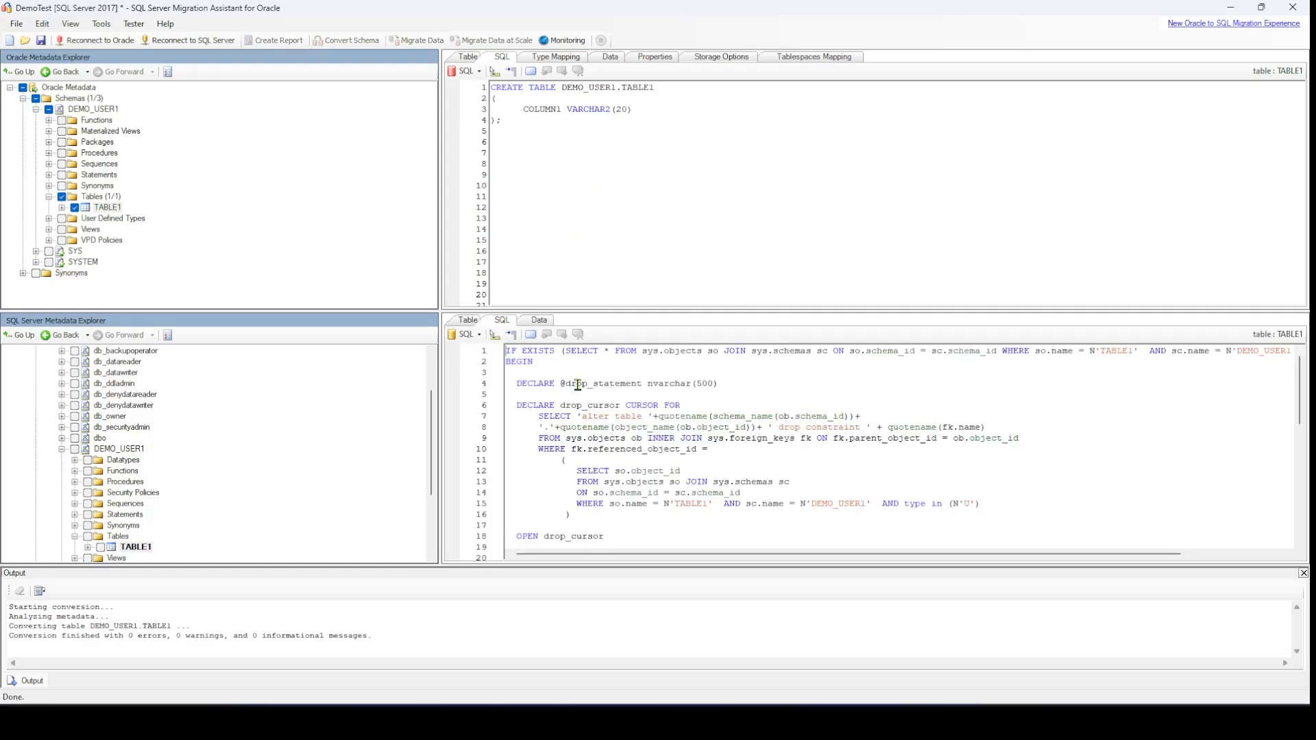
scroll(658, 162, "down", 10)
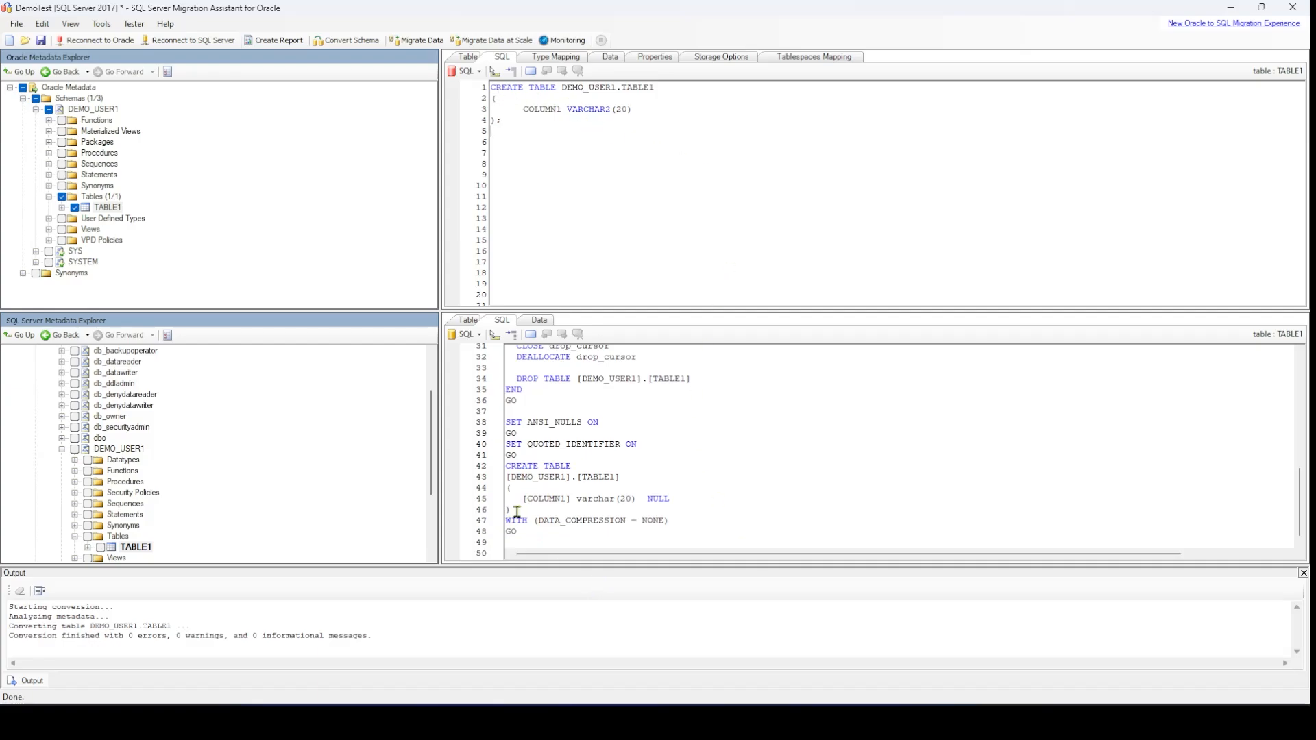
left_click_drag(517, 511, 594, 466)
left_click(536, 477)
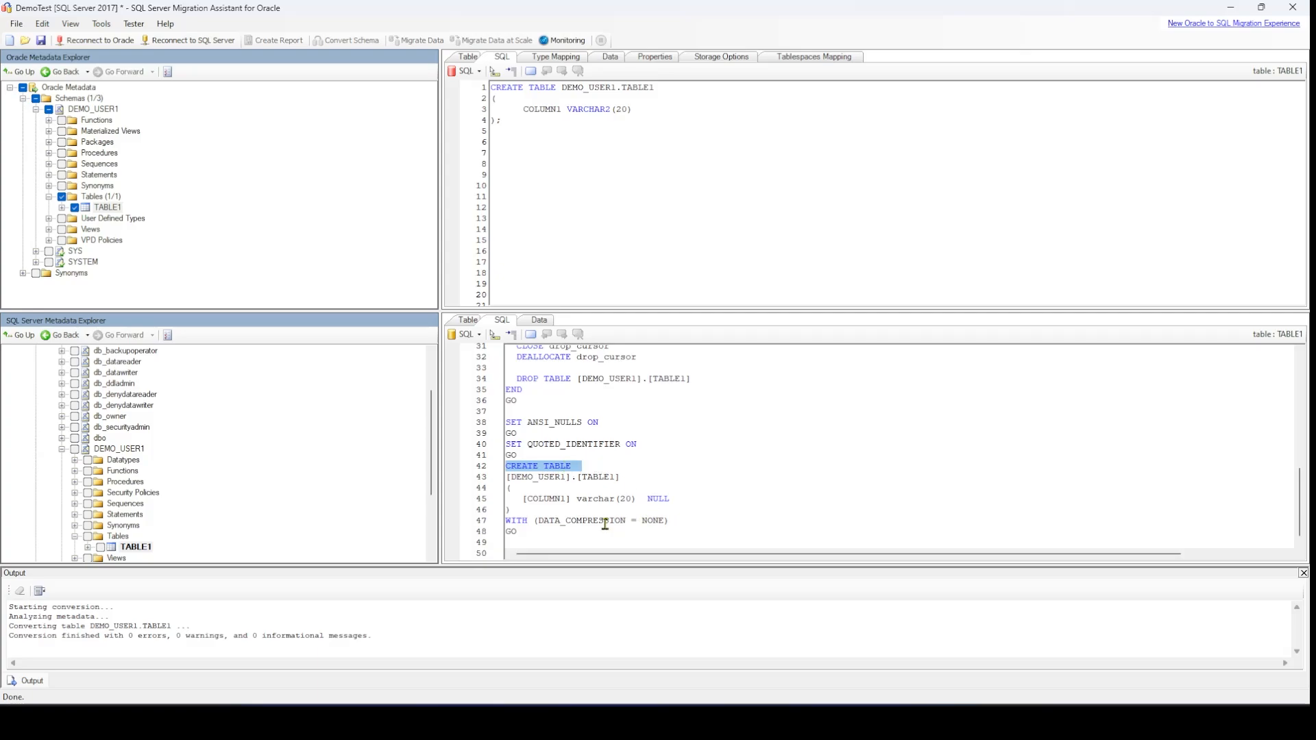
left_click_drag(523, 502, 634, 500)
left_click(612, 502)
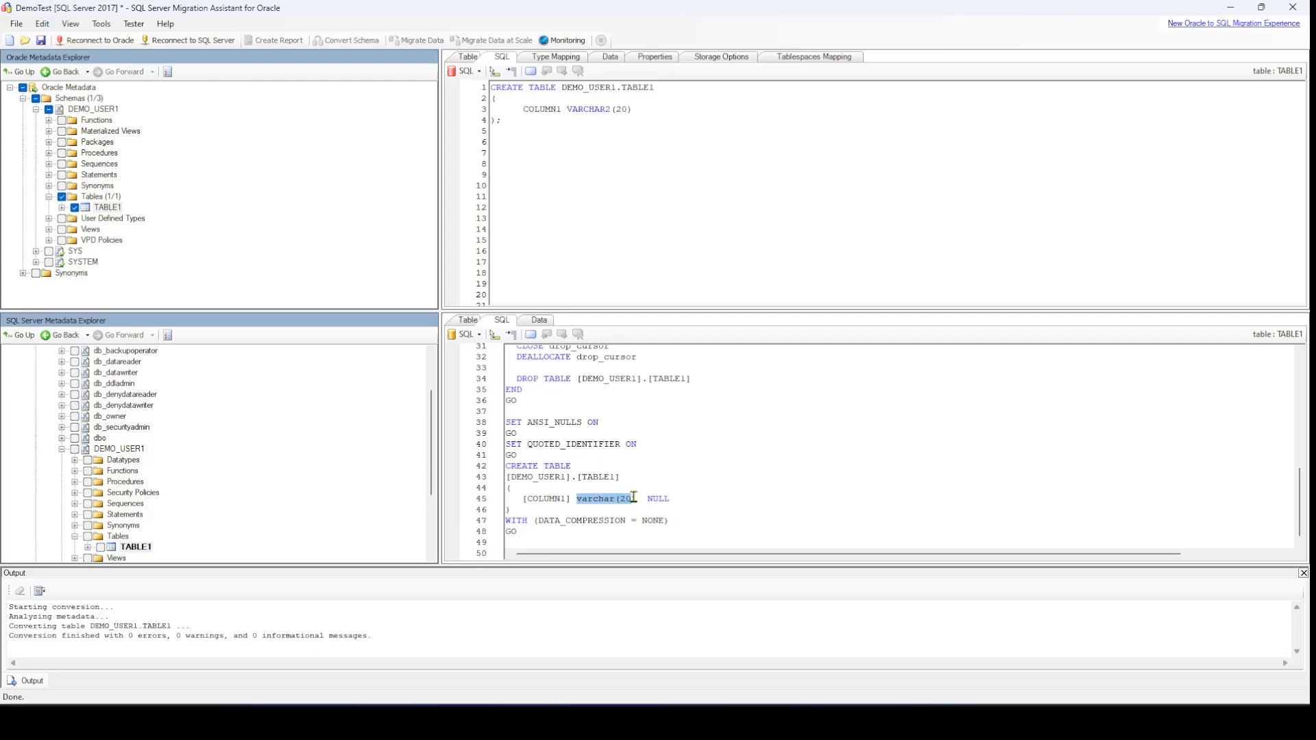
left_click(689, 497)
left_click_drag(523, 109, 633, 107)
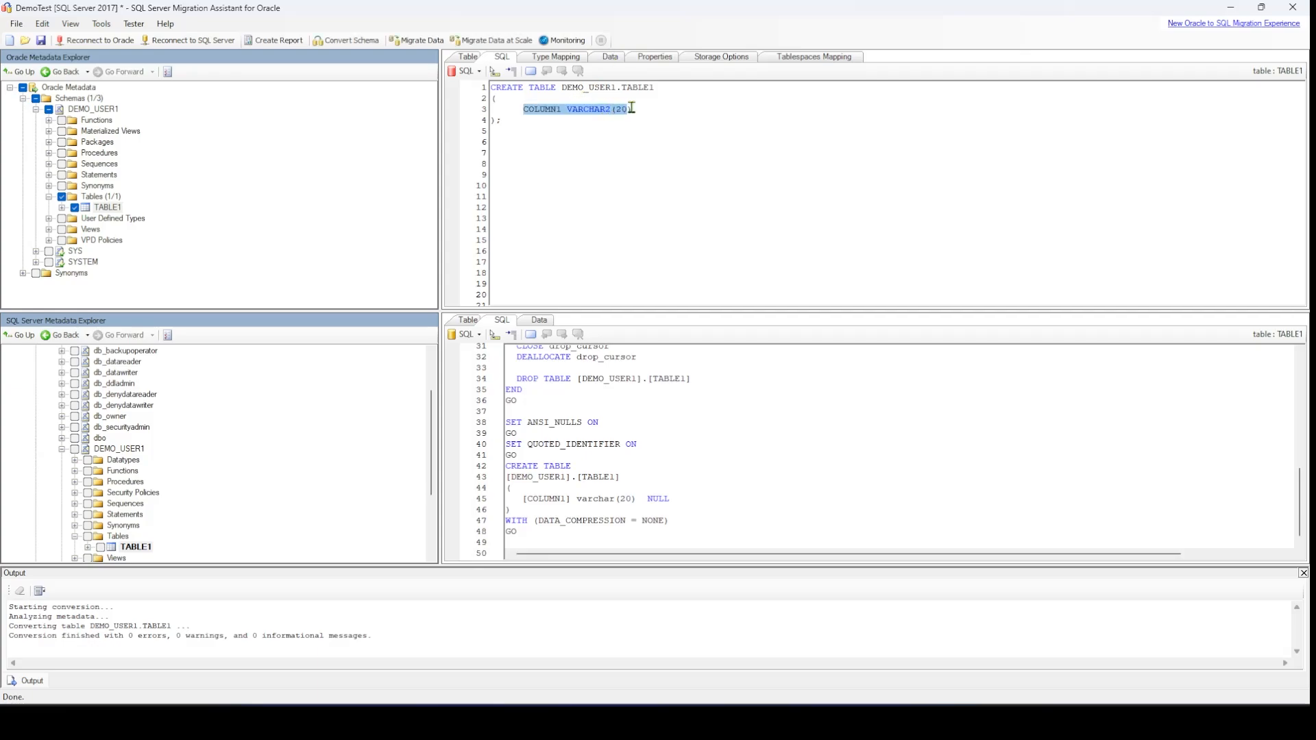
left_click(634, 109)
double_click(626, 498)
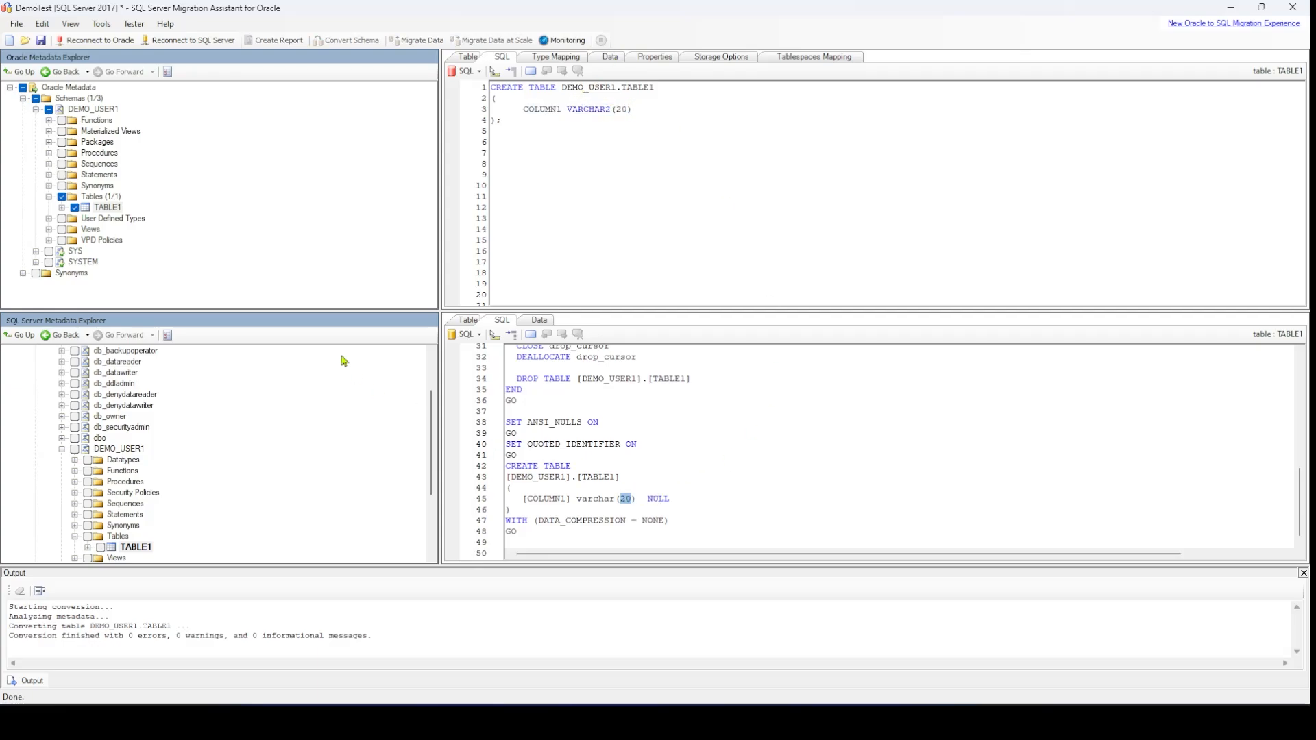